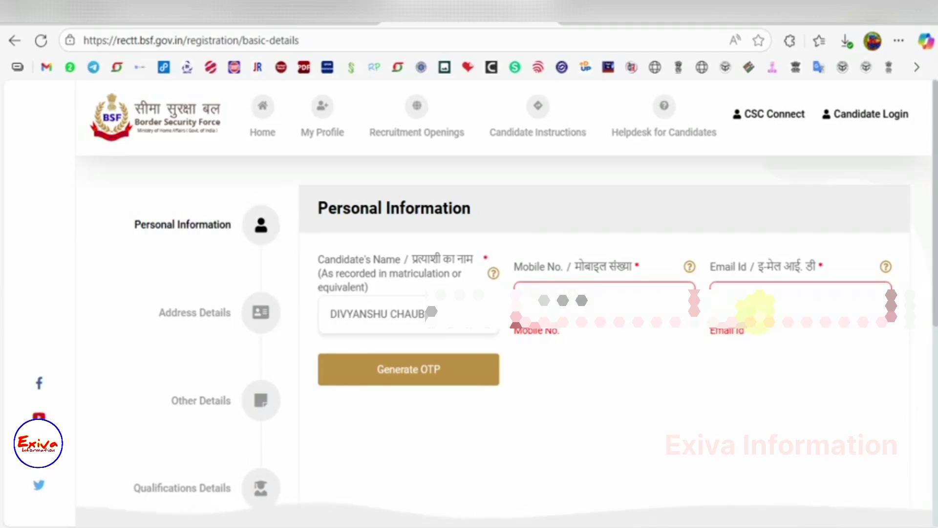
Step: Enter the candidate's e-mail address, generate OTPs, and submit the mobile and e-mail codes
{"action": "left_click", "coordinate": [755, 310]}
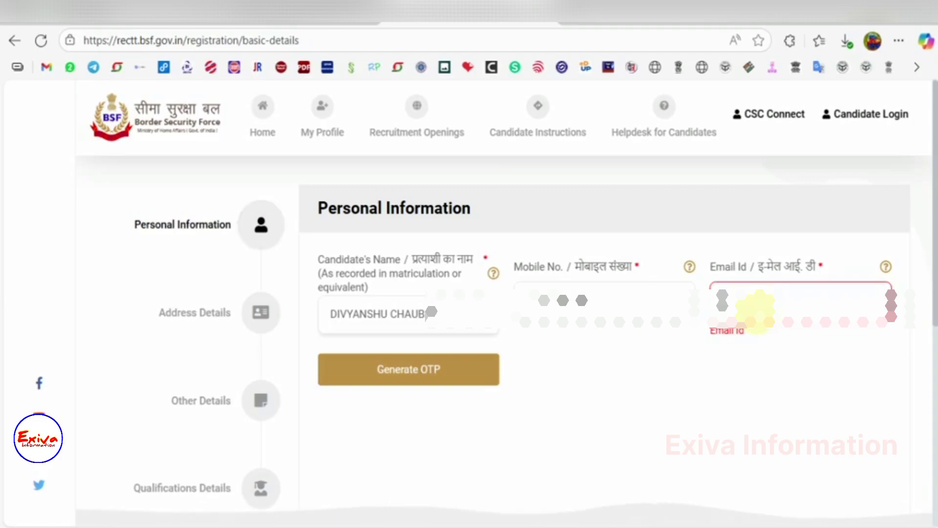
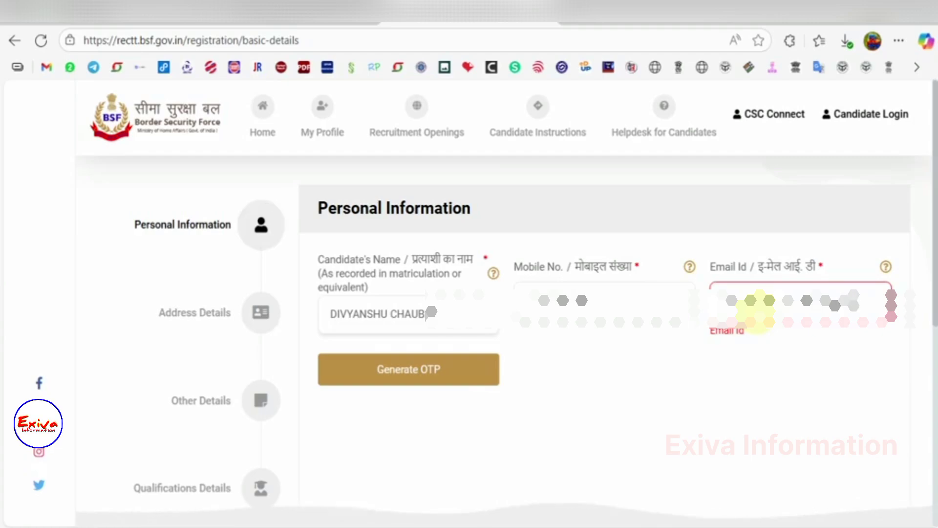
{"action": "left_click", "coordinate": [468, 368]}
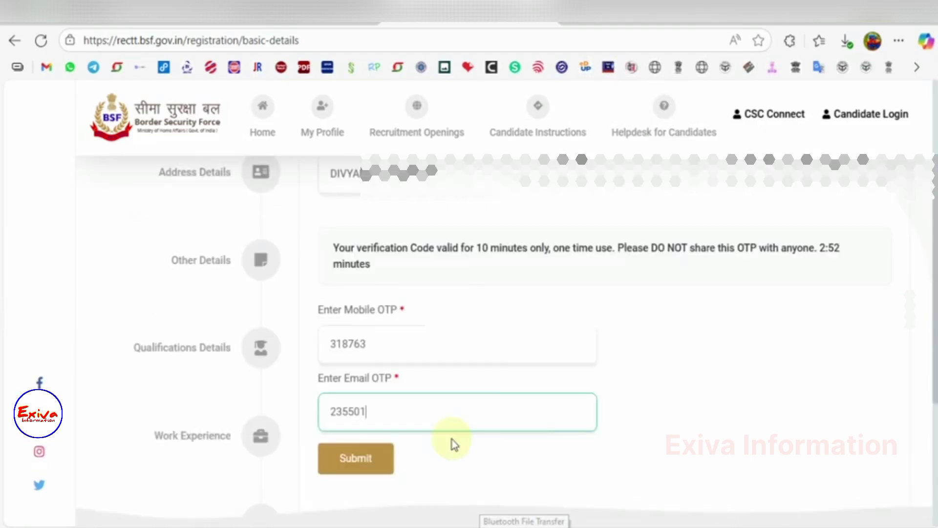
{"action": "left_click", "coordinate": [372, 464]}
{"action": "left_click", "coordinate": [371, 464]}
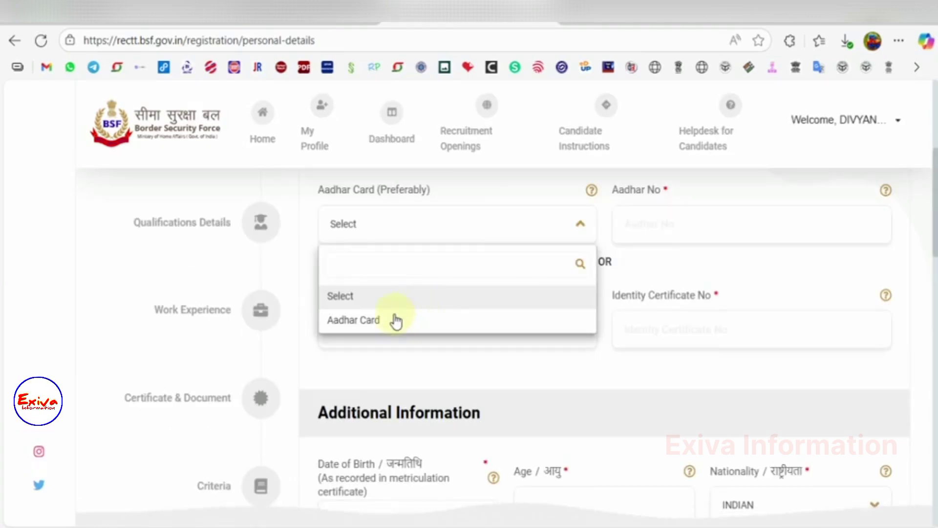
{"action": "left_click", "coordinate": [396, 320]}
{"action": "left_click", "coordinate": [643, 221]}
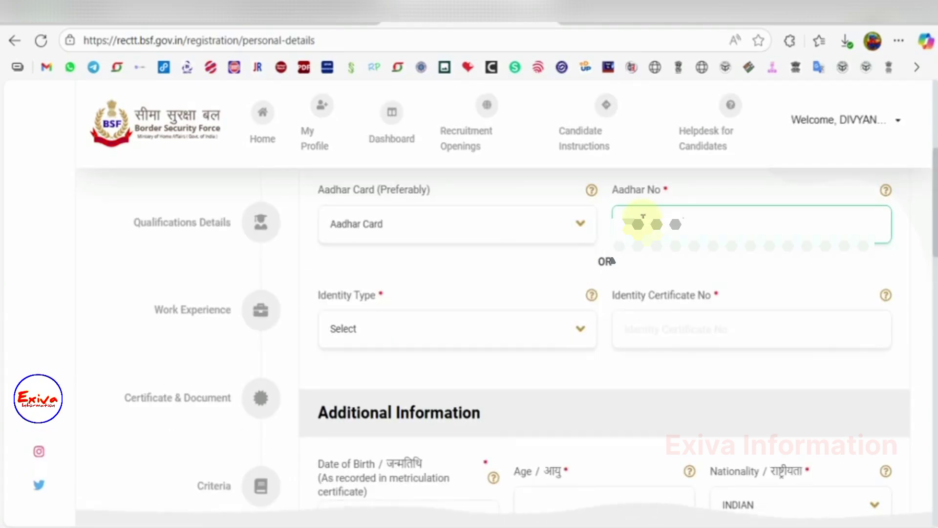
{"action": "scroll", "coordinate": [389, 297], "scroll_direction": "down", "scroll_amount": 4}
{"action": "left_click", "coordinate": [389, 297]}
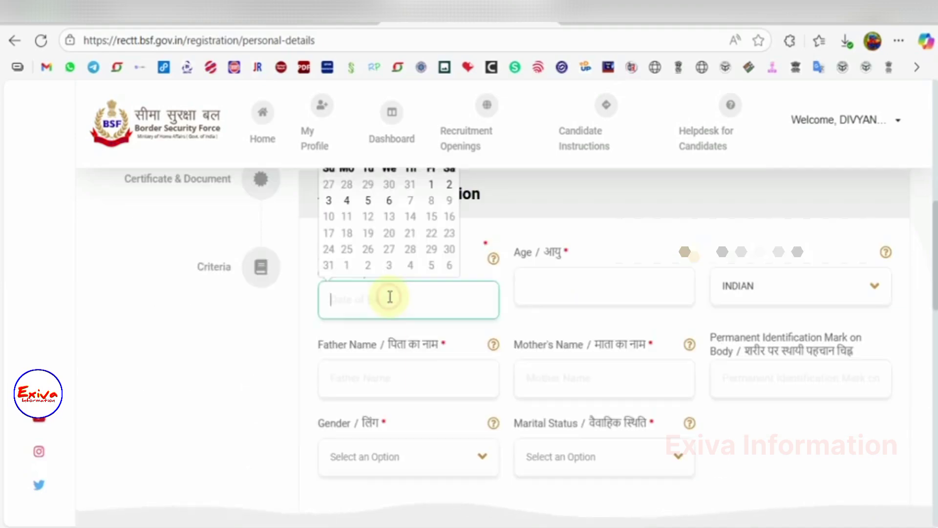
{"action": "scroll", "coordinate": [435, 423], "scroll_direction": "up", "scroll_amount": 2}
{"action": "left_click", "coordinate": [405, 254]}
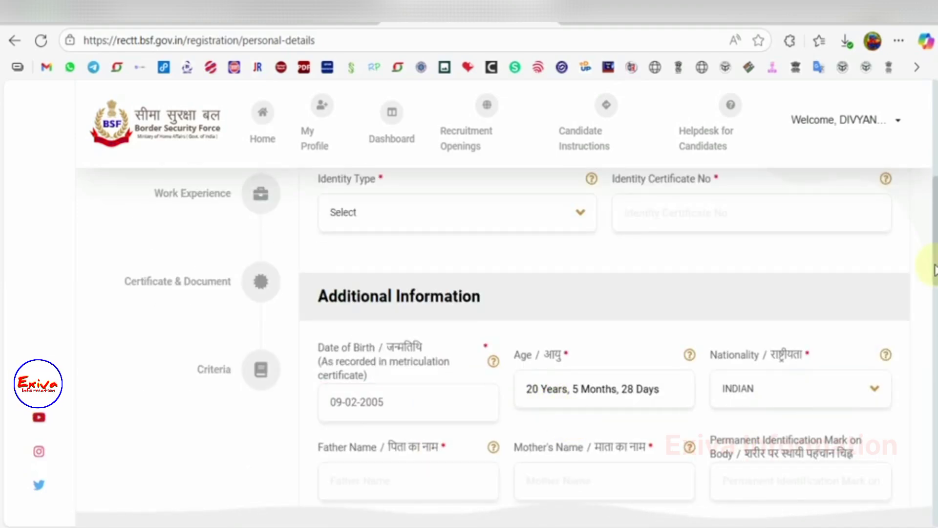
{"action": "scroll", "coordinate": [933, 293], "scroll_direction": "down", "scroll_amount": 5}
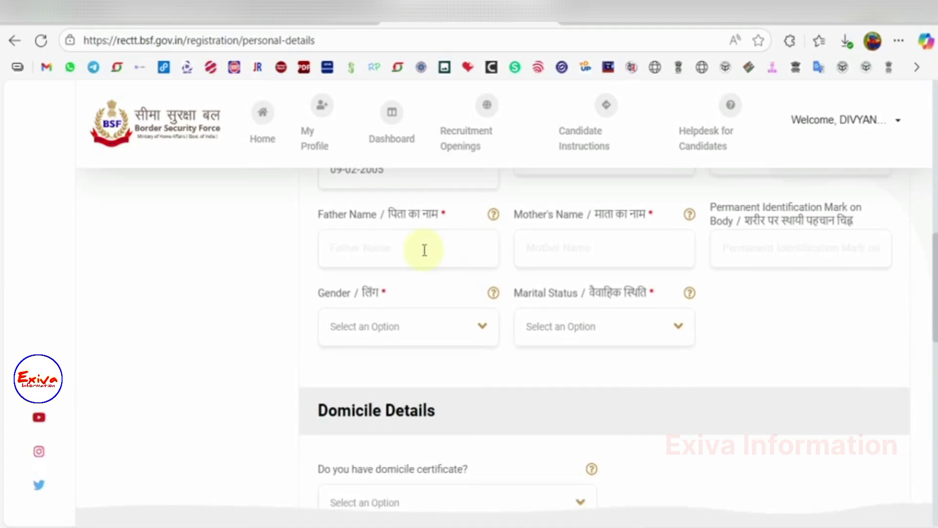
Step: Enter the parents' names, identification mark NO MARK, gender MALE and marital status UNMARRIED
{"action": "left_click", "coordinate": [424, 250]}
{"action": "type", "text": "ANIRU"}
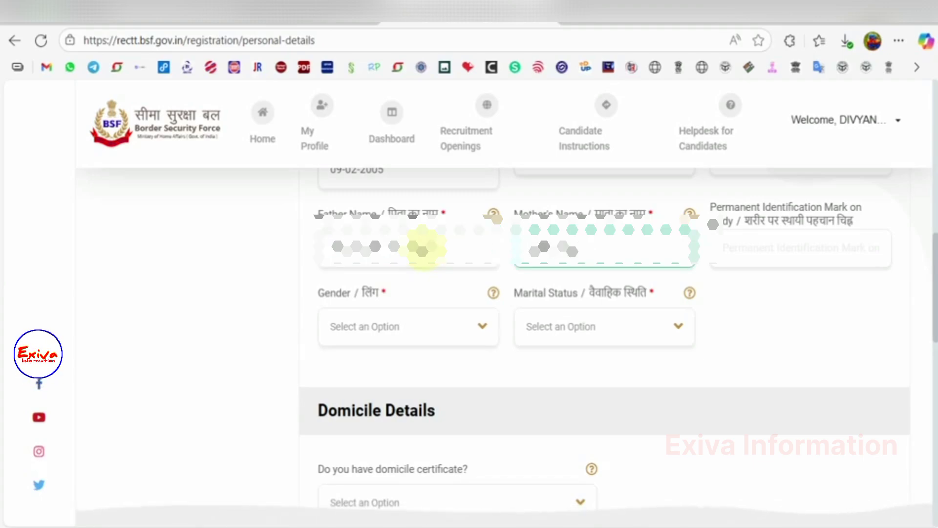
{"action": "left_click", "coordinate": [752, 258]}
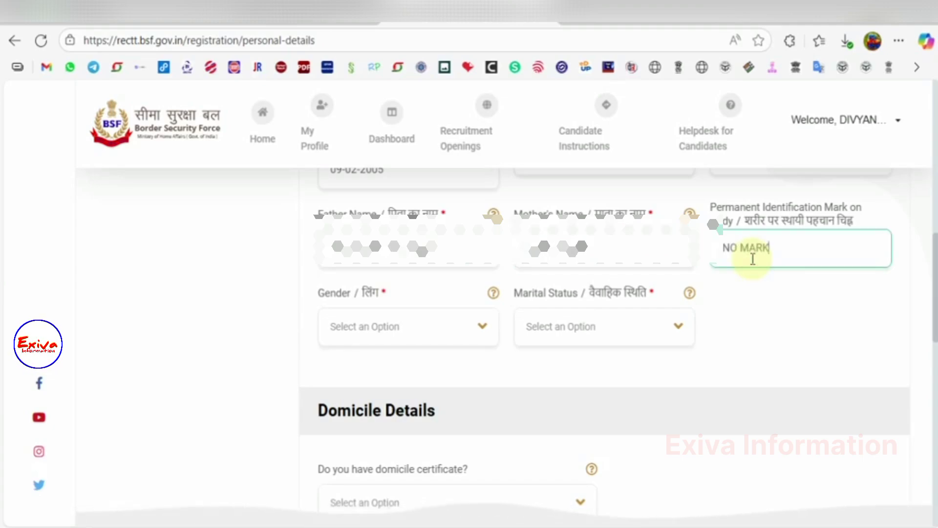
{"action": "left_click", "coordinate": [419, 340]}
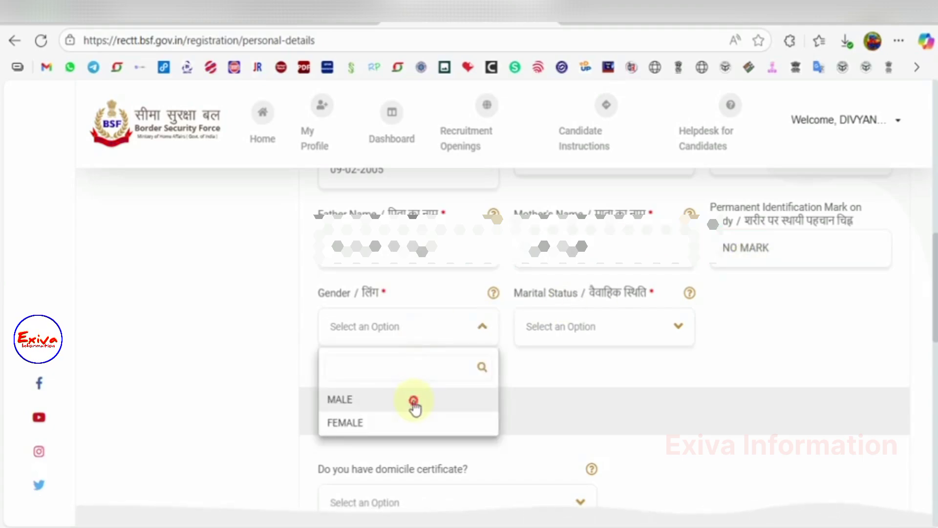
{"action": "left_click", "coordinate": [414, 403]}
{"action": "left_click", "coordinate": [635, 320]}
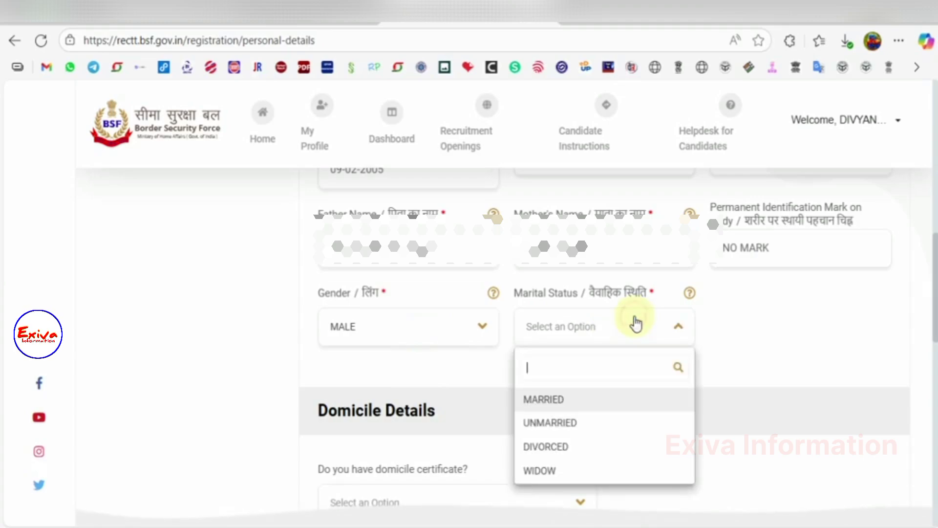
{"action": "key", "text": "Return"}
Step: Answer Yes to having a domicile certificate, issued by UTTAR PRADESH, and enter its number
{"action": "scroll", "coordinate": [826, 330], "scroll_direction": "down", "scroll_amount": 5}
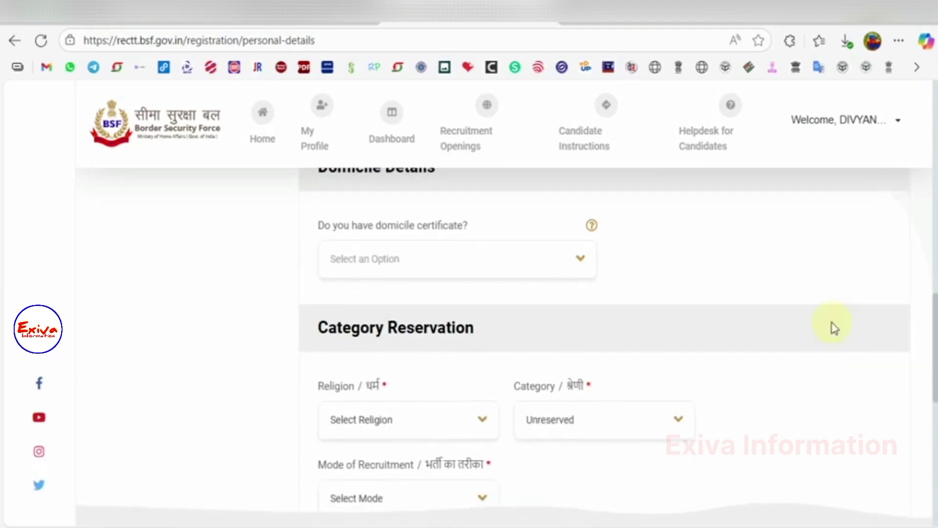
{"action": "left_click", "coordinate": [432, 264]}
{"action": "left_click", "coordinate": [335, 336]}
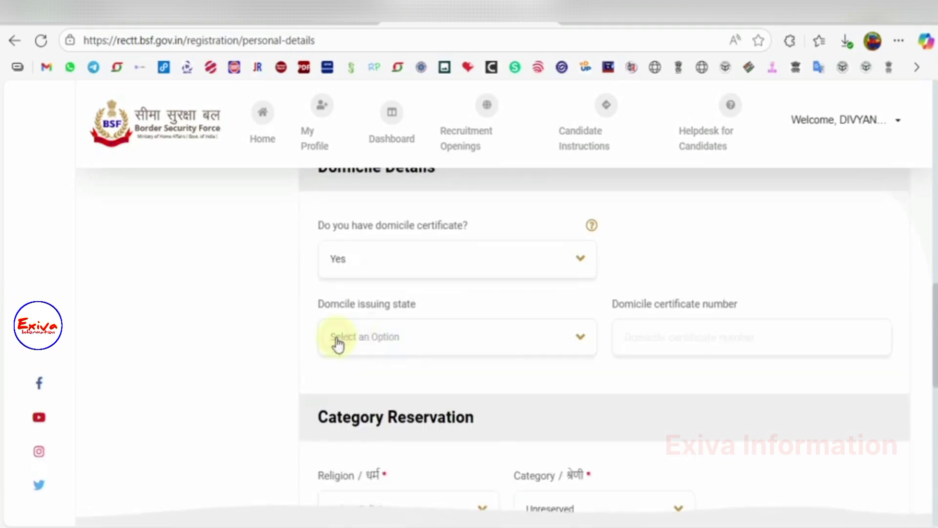
{"action": "left_click", "coordinate": [577, 340]}
{"action": "type", "text": "UTT"}
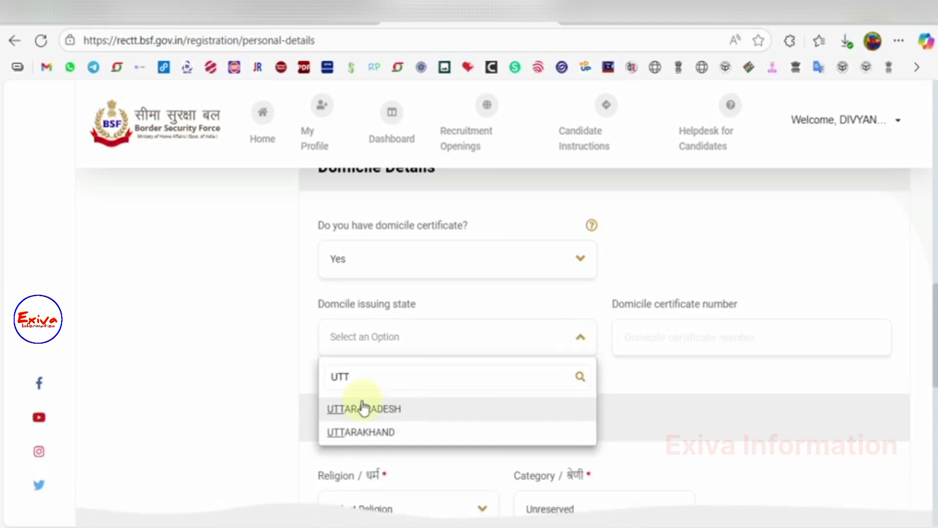
{"action": "left_click", "coordinate": [457, 404]}
{"action": "left_click", "coordinate": [616, 343]}
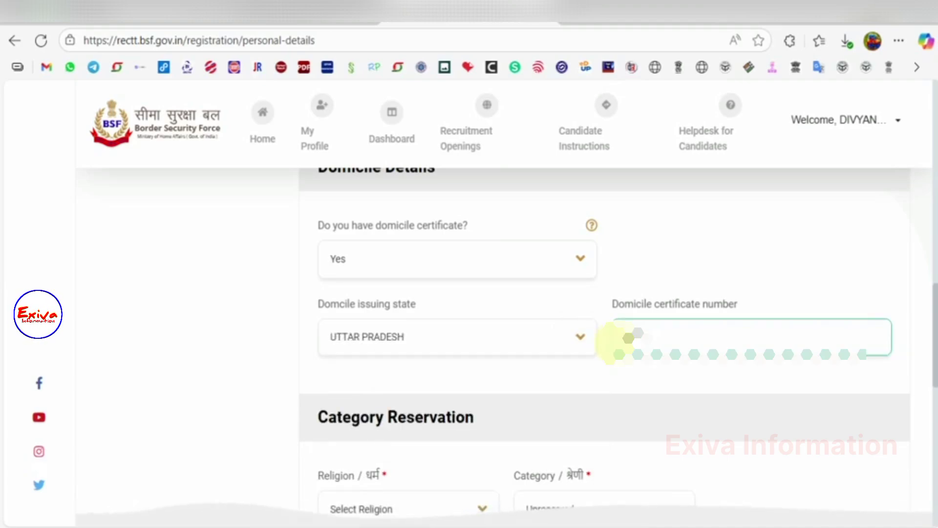
Step: Set religion to Hindu, category Unreserved and recruitment mode Direct entry(DE)
{"action": "scroll", "coordinate": [613, 342], "scroll_direction": "down", "scroll_amount": 4}
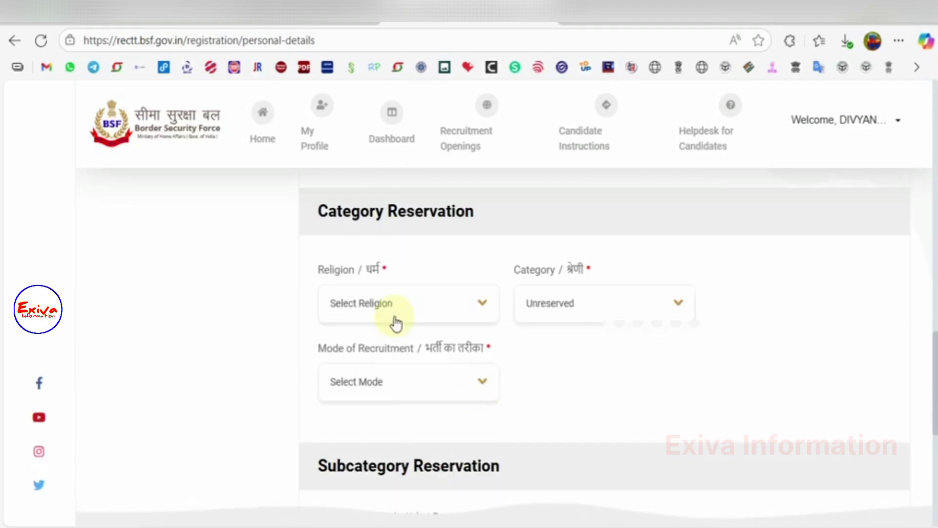
{"action": "left_click", "coordinate": [394, 317]}
{"action": "left_click", "coordinate": [347, 402]}
{"action": "left_click", "coordinate": [584, 303]}
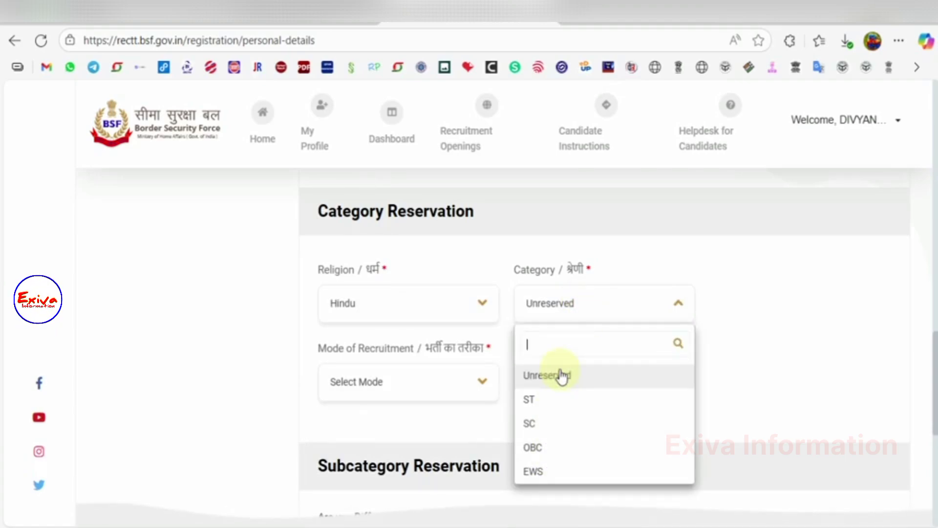
{"action": "left_click", "coordinate": [577, 376]}
{"action": "left_click", "coordinate": [460, 384]}
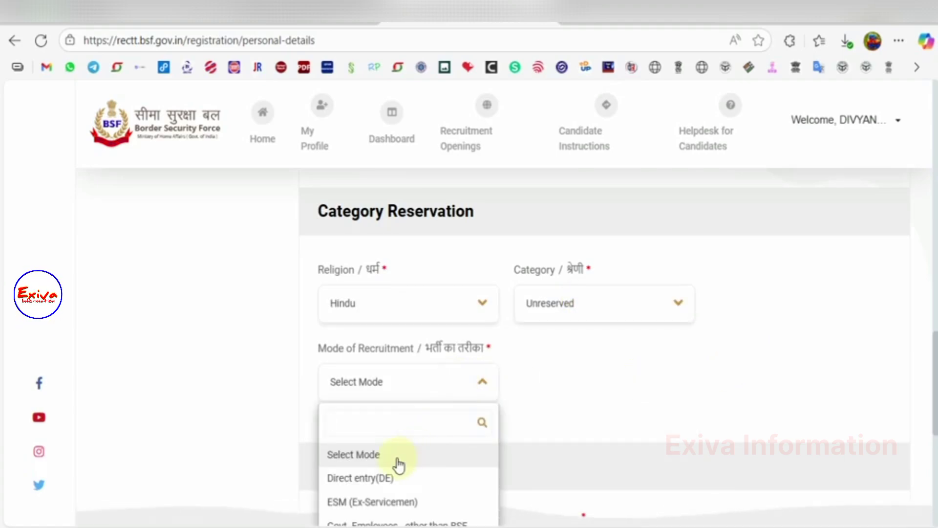
{"action": "left_click", "coordinate": [394, 477]}
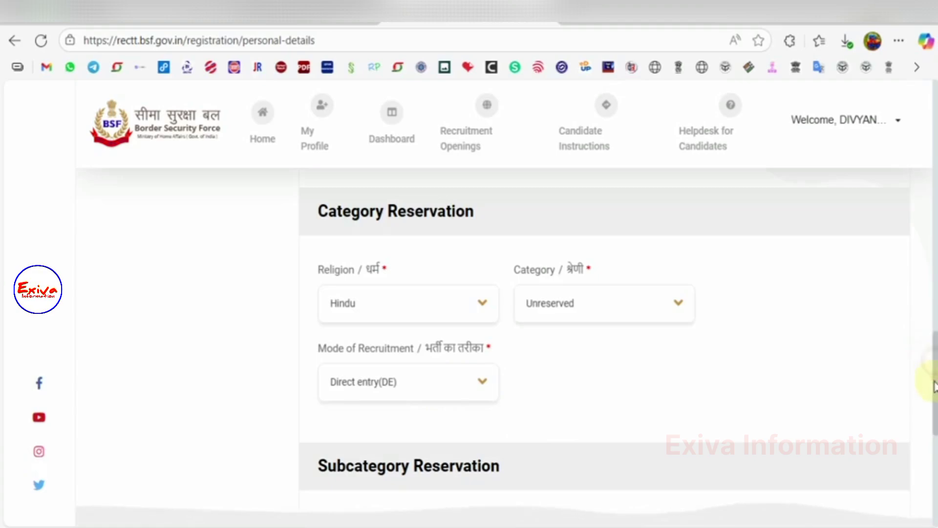
{"action": "scroll", "coordinate": [935, 386], "scroll_direction": "down", "scroll_amount": 7}
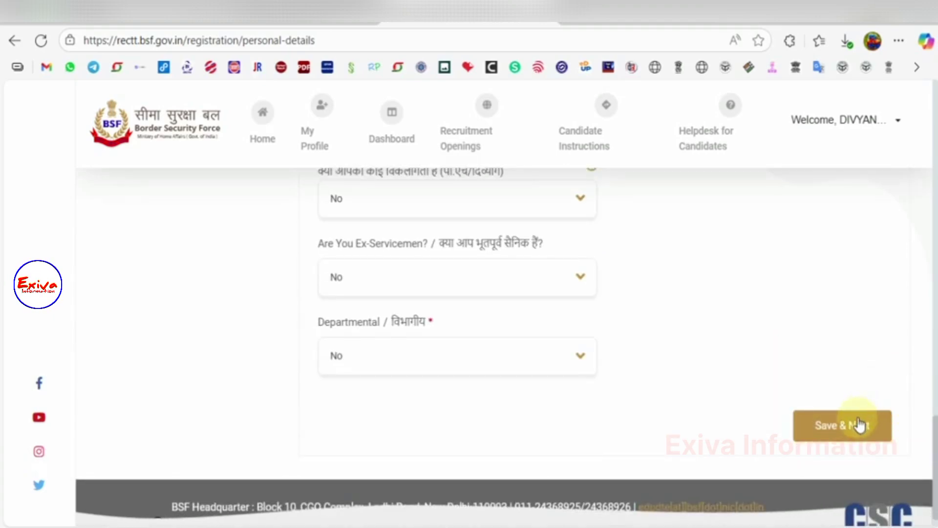
Step: Save the personal details, then enter the permanent address line and its PIN code
{"action": "left_click", "coordinate": [857, 423]}
{"action": "left_click", "coordinate": [340, 302]}
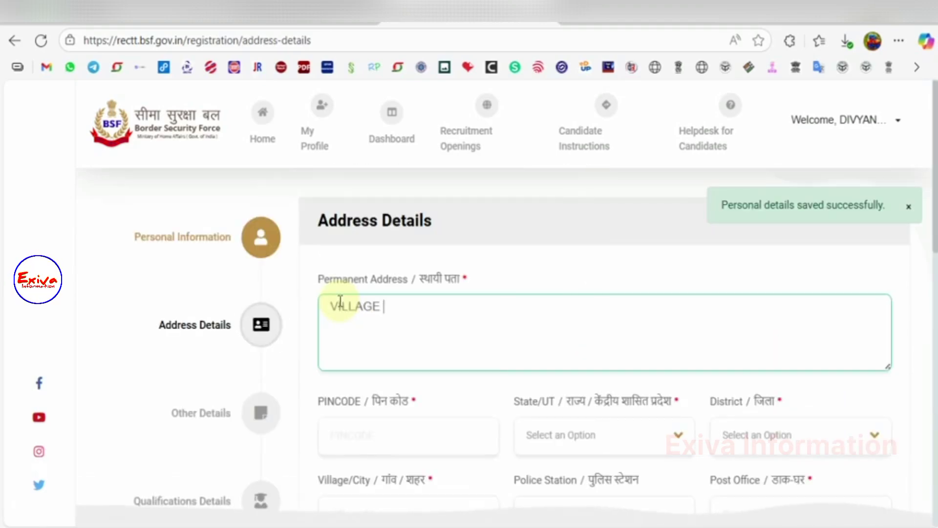
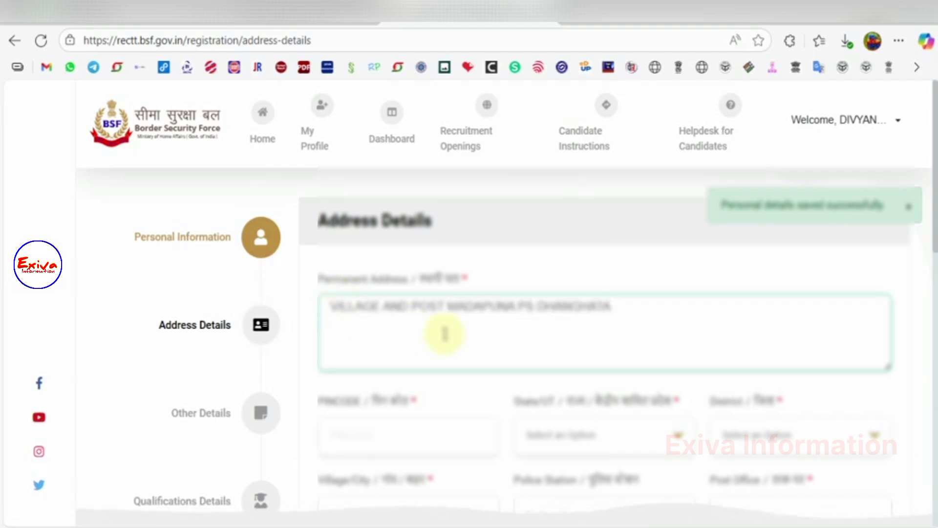
{"action": "left_click", "coordinate": [450, 307]}
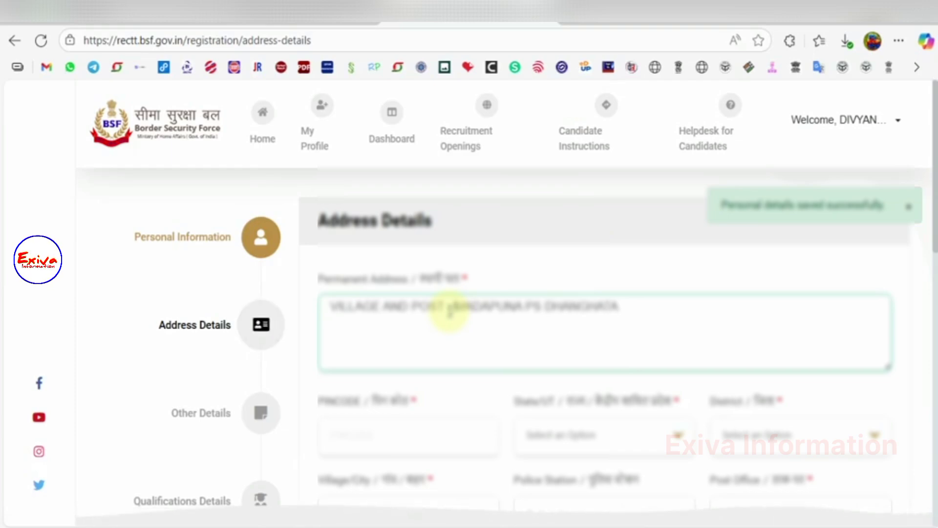
{"action": "type", "text": "-"}
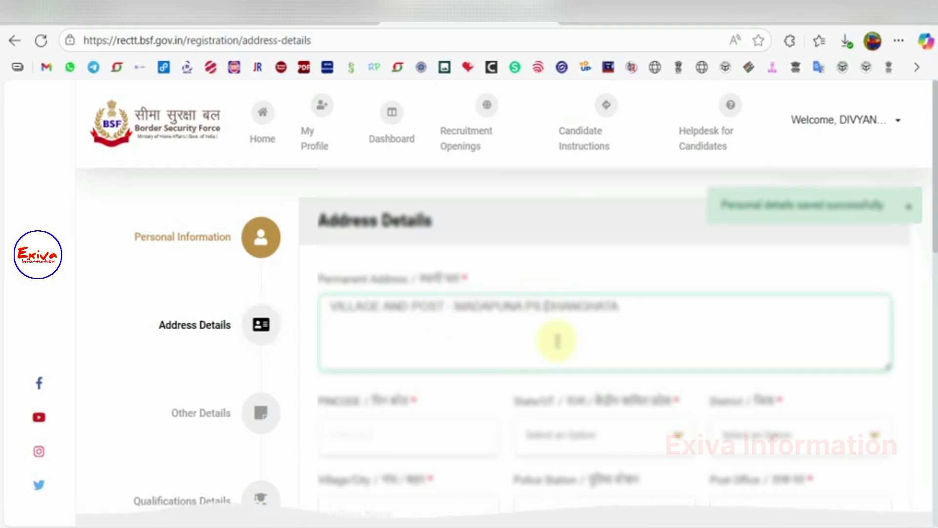
{"action": "left_click", "coordinate": [445, 443]}
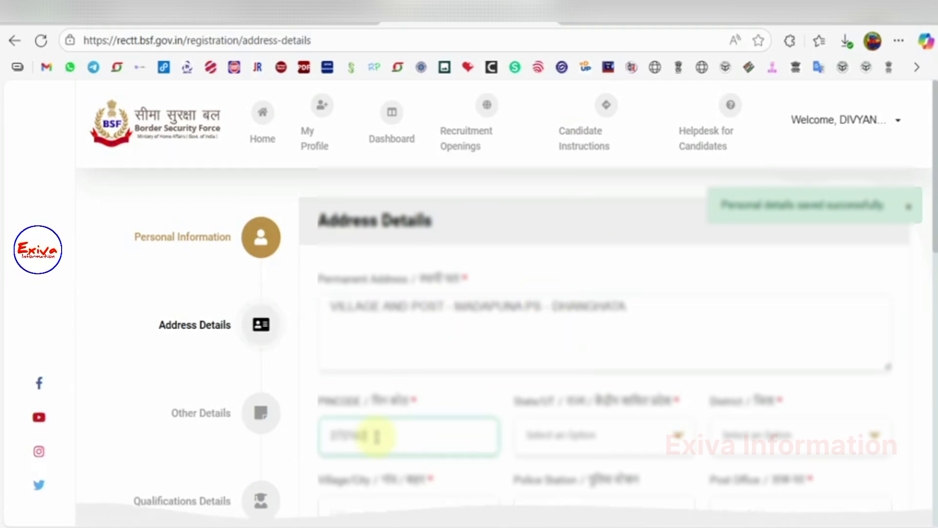
Step: Set the address state to UTTAR PRADESH and select the matching district
{"action": "left_click", "coordinate": [542, 445]}
{"action": "type", "text": "utt"}
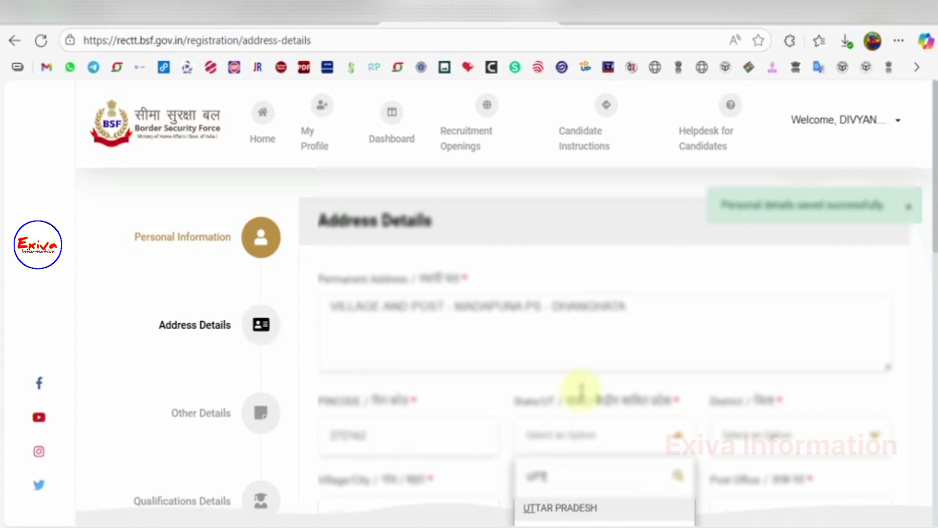
{"action": "scroll", "coordinate": [593, 387], "scroll_direction": "down", "scroll_amount": 2}
{"action": "left_click", "coordinate": [567, 406]}
{"action": "left_click", "coordinate": [754, 348]}
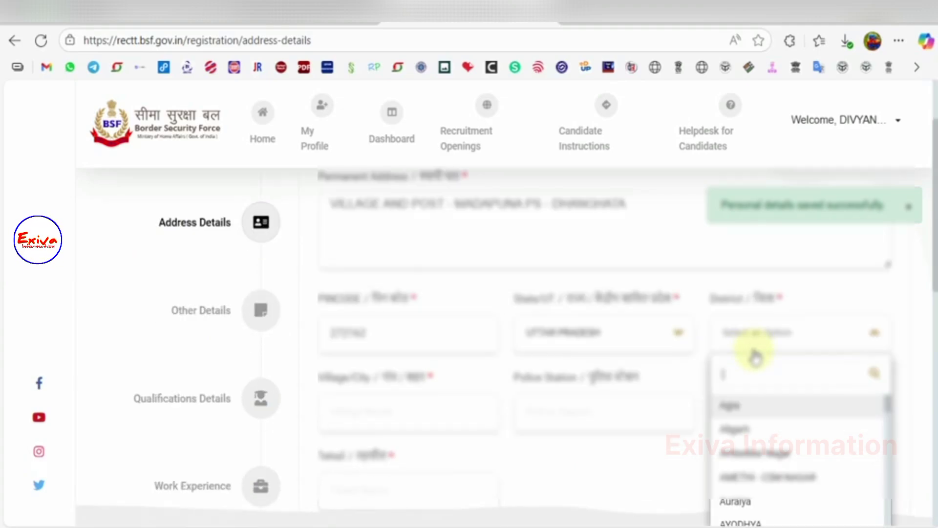
{"action": "type", "text": "sant"}
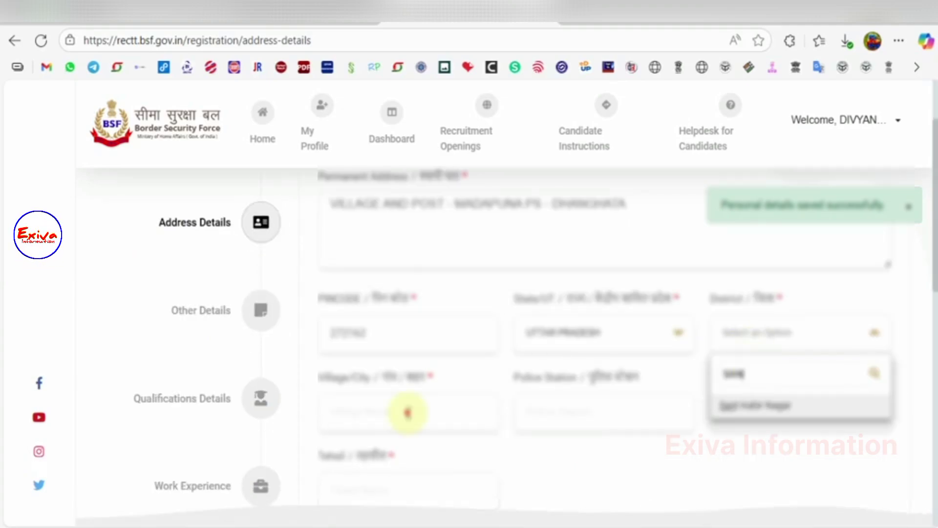
{"action": "key", "text": "Return"}
Step: Fill in the village, police station, post office and tehsil of the address
{"action": "left_click", "coordinate": [408, 413]}
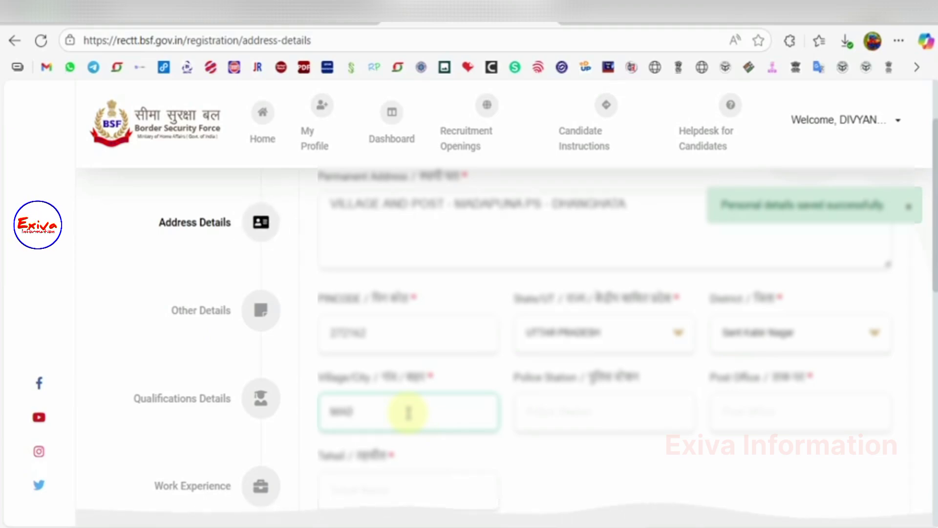
{"action": "left_click", "coordinate": [572, 410]}
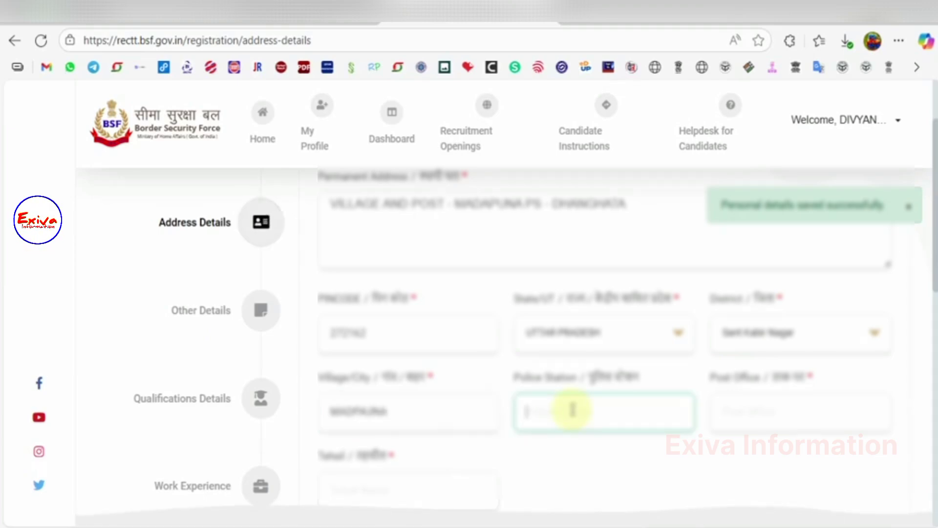
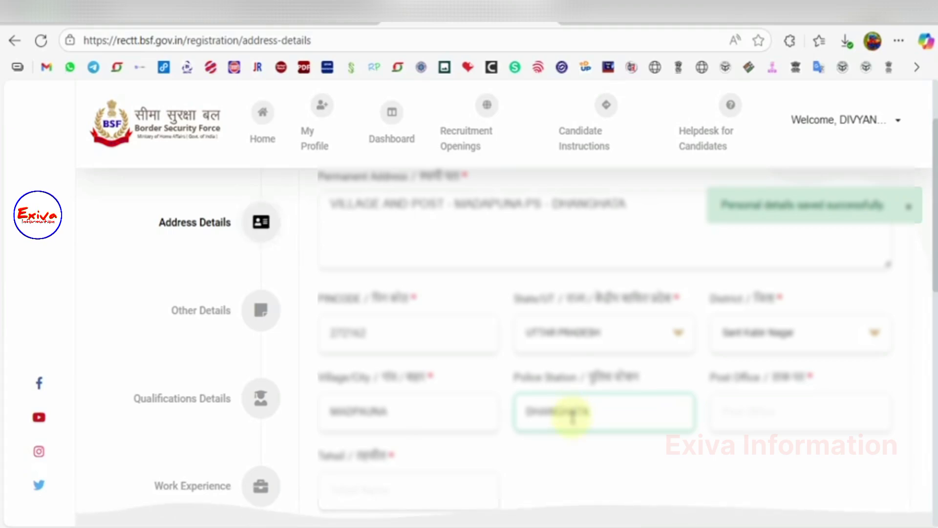
{"action": "left_click", "coordinate": [745, 422]}
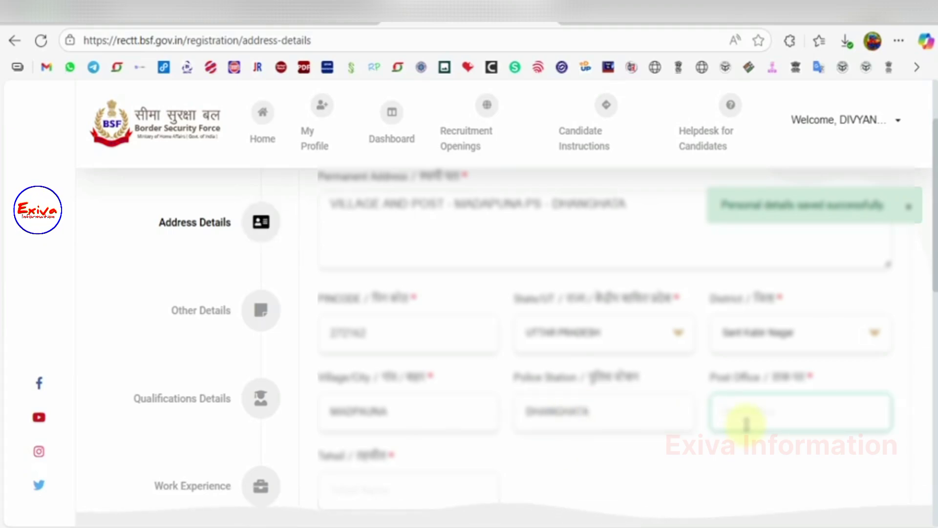
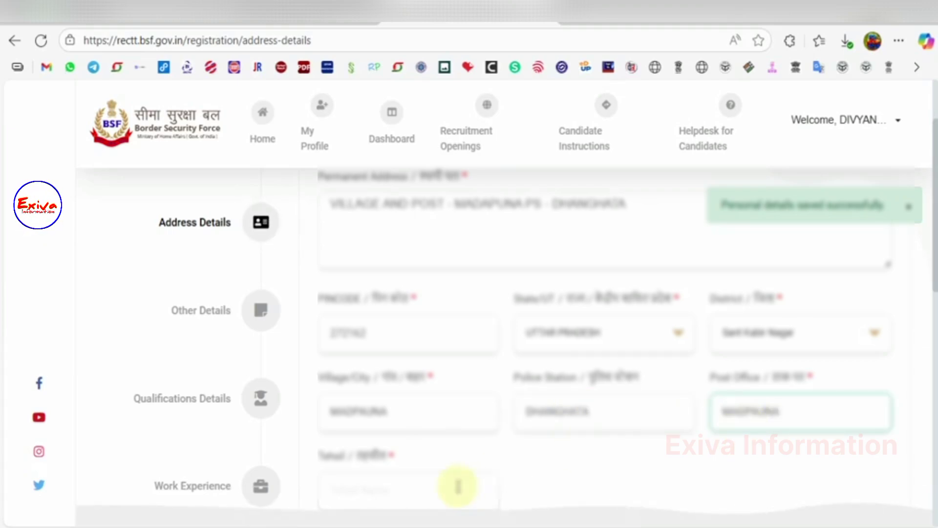
{"action": "left_click", "coordinate": [458, 486]}
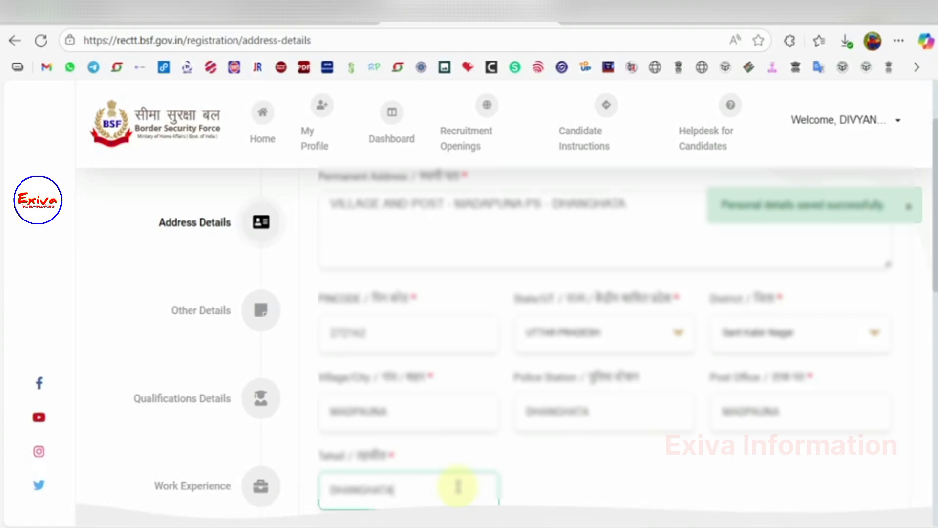
Step: Mark the correspondence address as same as permanent and save the address details
{"action": "scroll", "coordinate": [342, 247], "scroll_direction": "down", "scroll_amount": 5}
{"action": "left_click", "coordinate": [324, 226]}
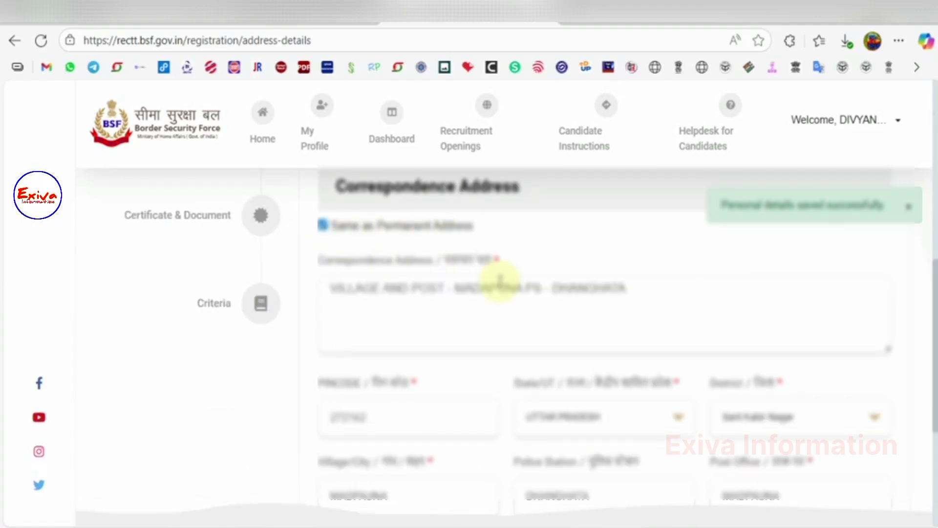
{"action": "scroll", "coordinate": [499, 360], "scroll_direction": "down", "scroll_amount": 4}
{"action": "left_click", "coordinate": [801, 442]}
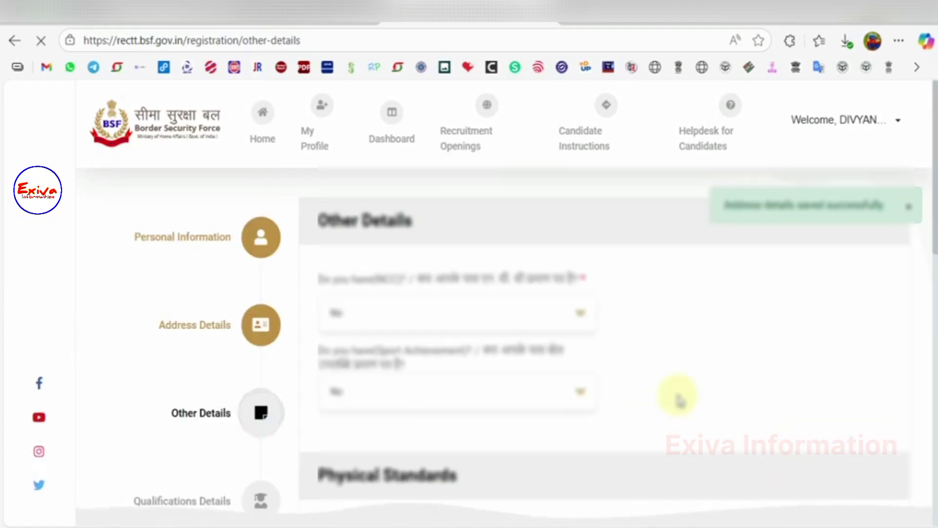
Step: Record chest measurement 89 and weight 54, then save the other details
{"action": "scroll", "coordinate": [679, 400], "scroll_direction": "down", "scroll_amount": 4}
{"action": "left_click", "coordinate": [523, 368]}
{"action": "left_click", "coordinate": [702, 353]}
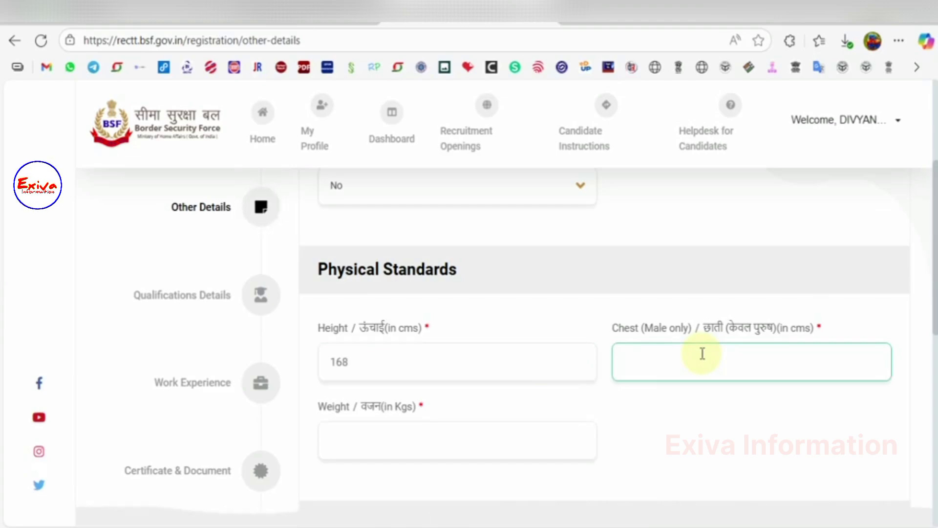
{"action": "type", "text": "89"}
{"action": "left_click", "coordinate": [517, 427]}
{"action": "type", "text": "54"}
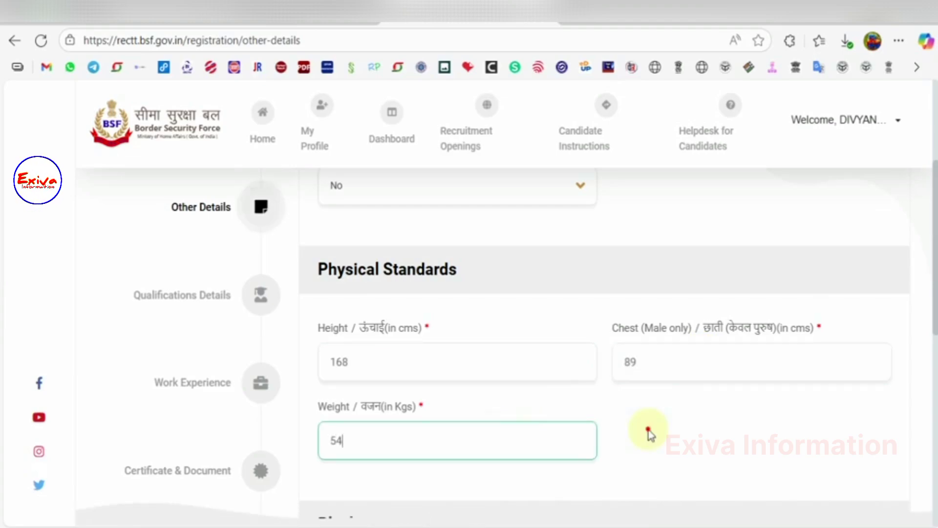
{"action": "left_click", "coordinate": [649, 430]}
{"action": "scroll", "coordinate": [649, 430], "scroll_direction": "down", "scroll_amount": 8}
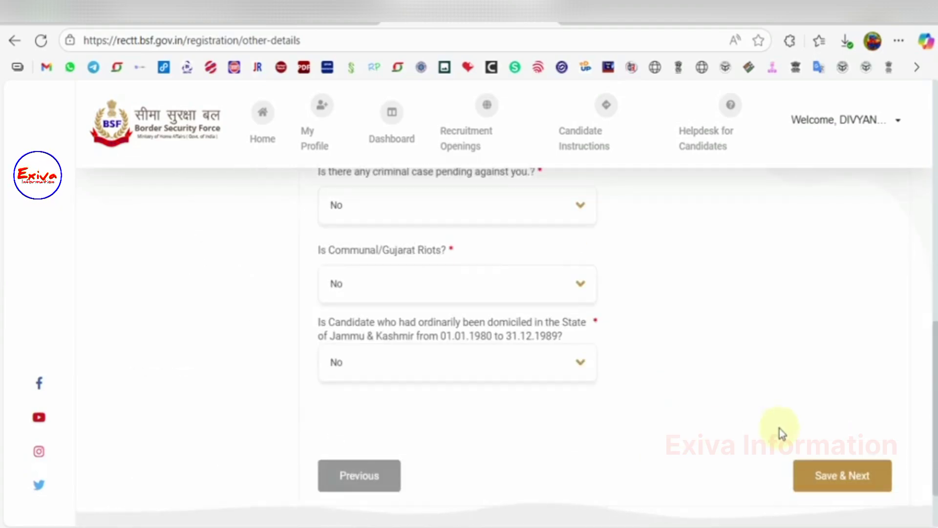
{"action": "left_click", "coordinate": [826, 470]}
Step: Enter an SSC/Matric/High School qualification with its certificate number and passing year 2021
{"action": "left_click", "coordinate": [462, 366]}
{"action": "left_click", "coordinate": [412, 419]}
{"action": "left_click", "coordinate": [581, 349]}
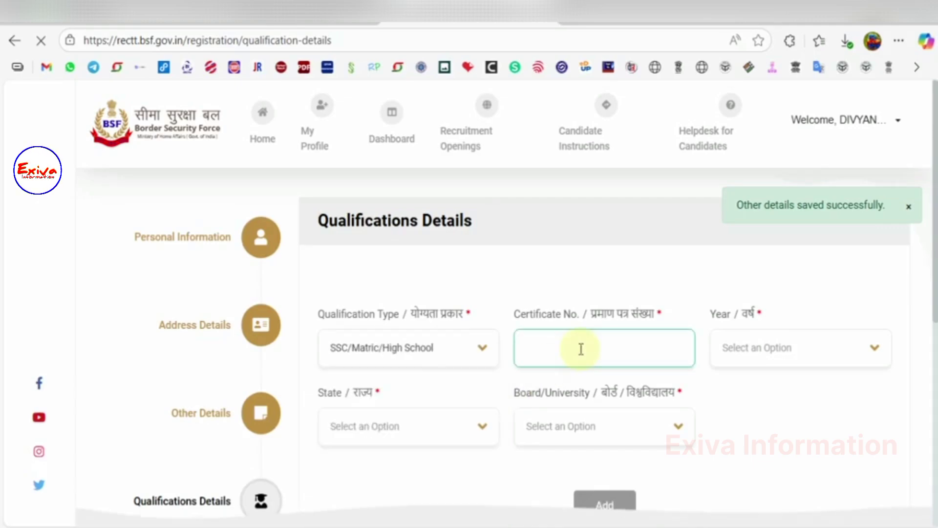
{"action": "type", "text": "720*****"}
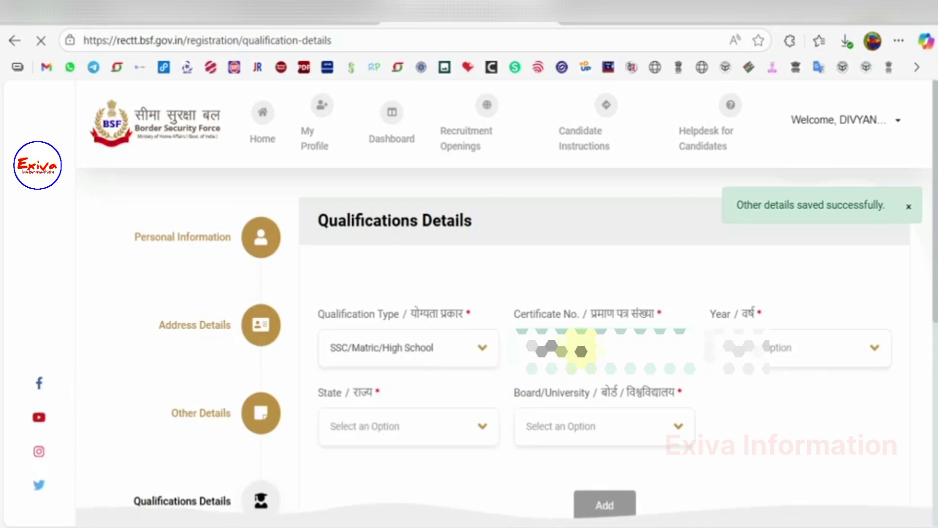
{"action": "left_click", "coordinate": [718, 350]}
{"action": "type", "text": "2"}
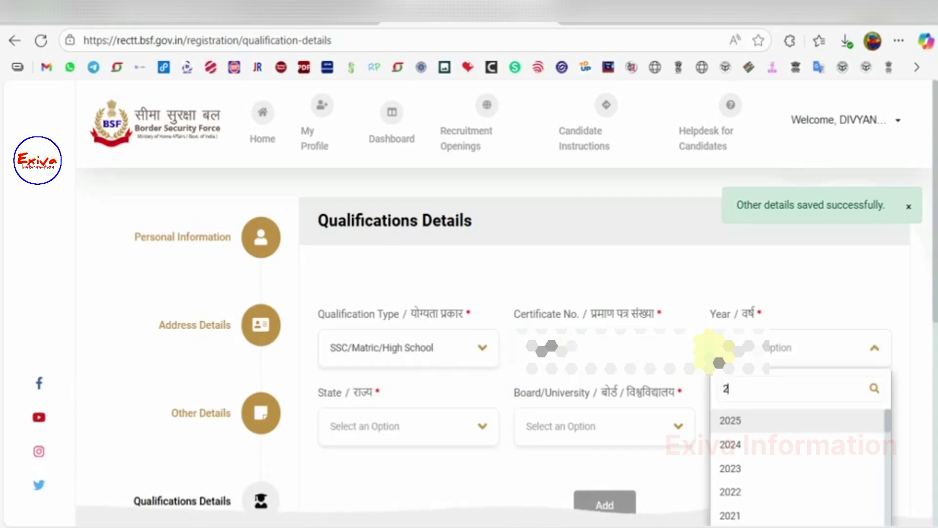
{"action": "type", "text": "021"}
{"action": "left_click", "coordinate": [737, 419]}
Step: Set the qualification to UTTAR PRADESH State Board, add it, and save that the applicant is not employed
{"action": "left_click", "coordinate": [413, 439]}
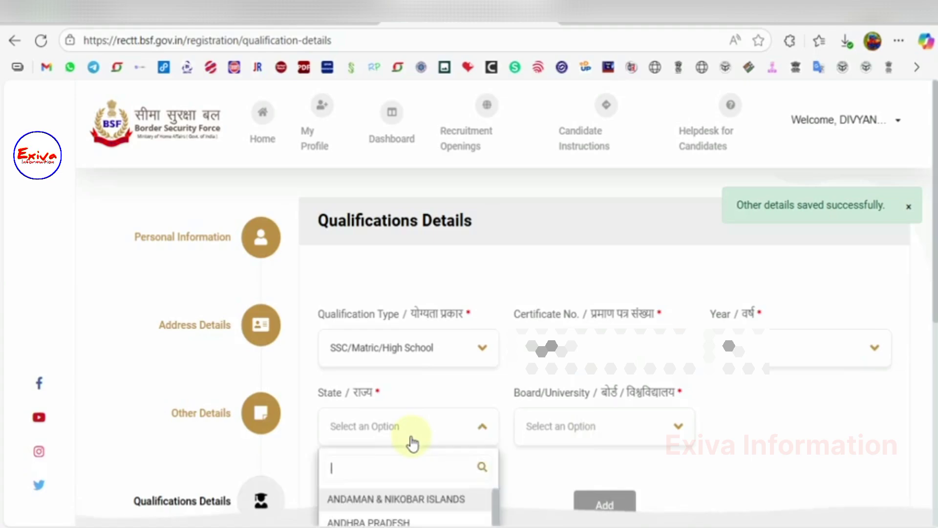
{"action": "type", "text": "UTT"}
{"action": "left_click", "coordinate": [386, 499]}
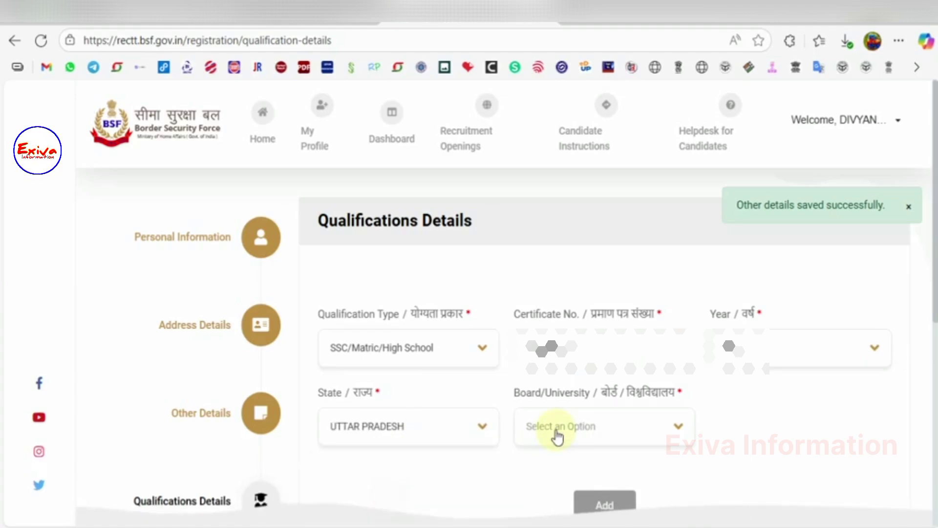
{"action": "left_click", "coordinate": [554, 433]}
{"action": "scroll", "coordinate": [586, 427], "scroll_direction": "down", "scroll_amount": 6}
{"action": "left_click", "coordinate": [551, 191]}
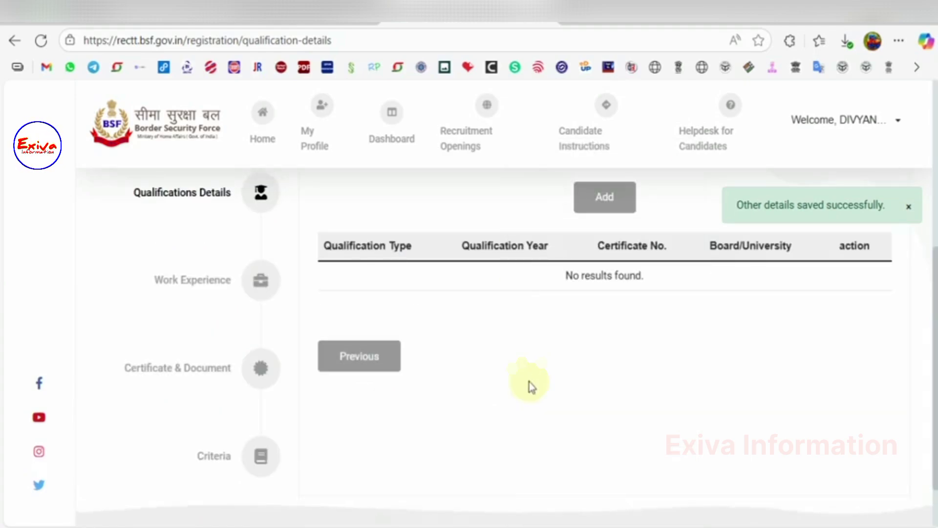
{"action": "scroll", "coordinate": [537, 402], "scroll_direction": "up", "scroll_amount": 2}
{"action": "left_click", "coordinate": [630, 304]}
{"action": "left_click", "coordinate": [858, 380]}
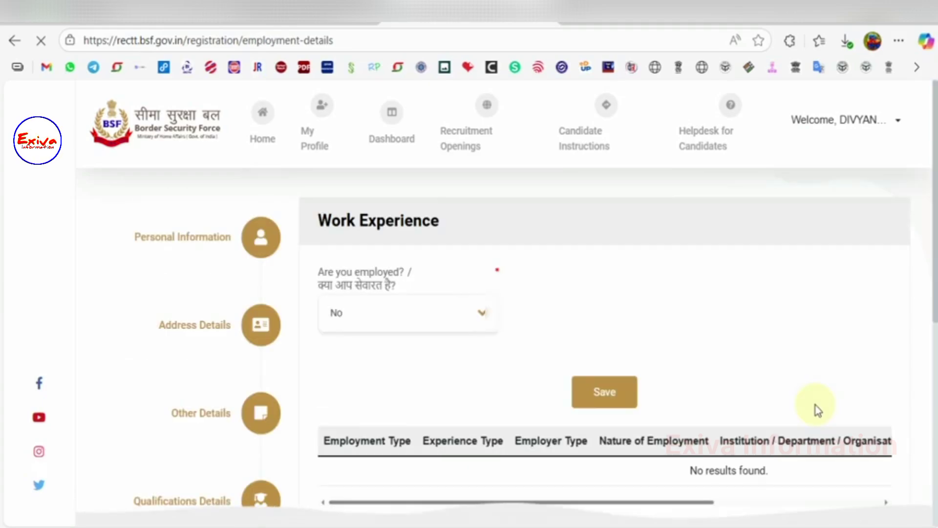
{"action": "scroll", "coordinate": [816, 406], "scroll_direction": "down", "scroll_amount": 5}
{"action": "left_click", "coordinate": [842, 250]}
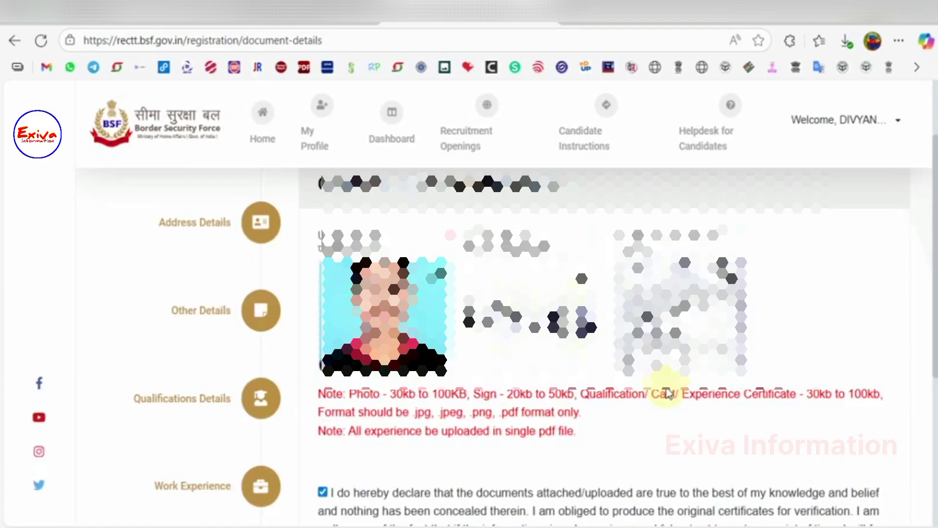
Step: Save the uploaded documents to complete the profile and dismiss the guidelines notice
{"action": "scroll", "coordinate": [662, 386], "scroll_direction": "down", "scroll_amount": 2}
{"action": "scroll", "coordinate": [667, 393], "scroll_direction": "down", "scroll_amount": 2}
{"action": "left_click", "coordinate": [802, 435]}
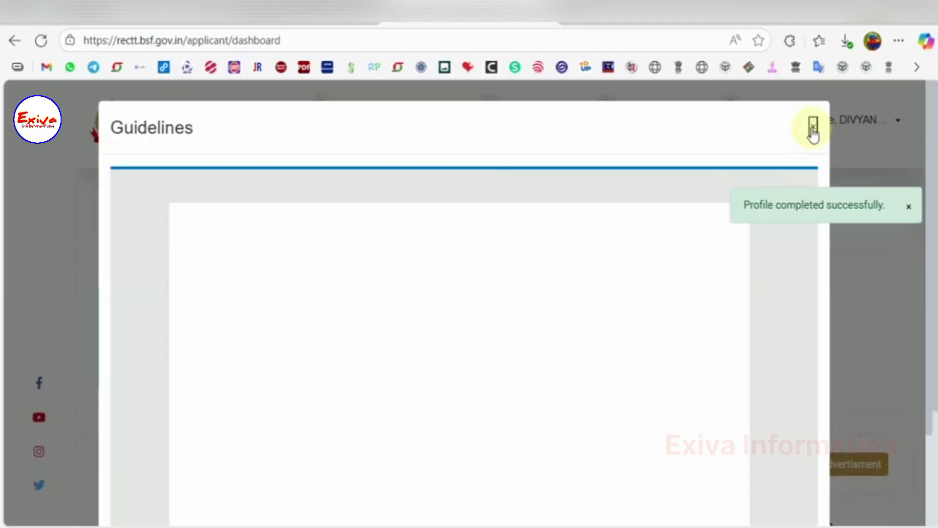
{"action": "left_click", "coordinate": [814, 128]}
Step: Apply to a new advertisement, choosing the Constable(Tradesmen) opening
{"action": "scroll", "coordinate": [722, 318], "scroll_direction": "down", "scroll_amount": 3}
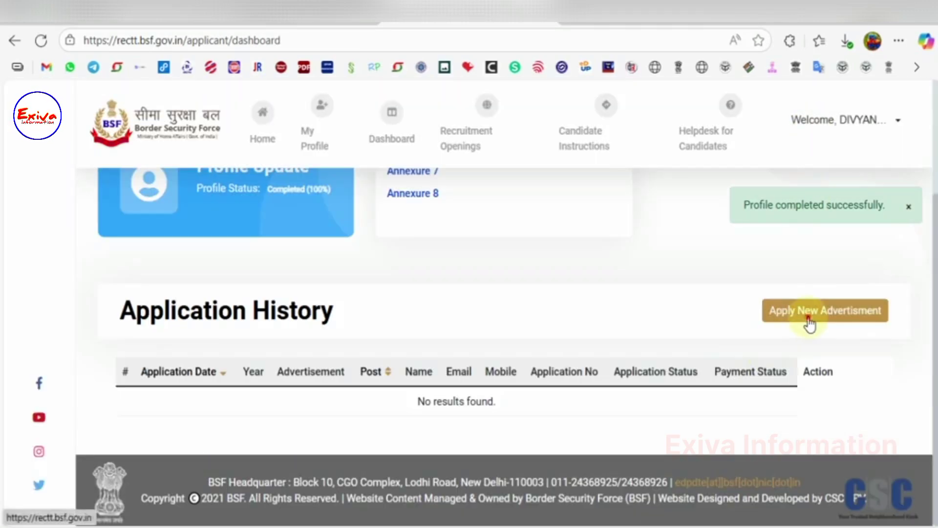
{"action": "left_click", "coordinate": [809, 323]}
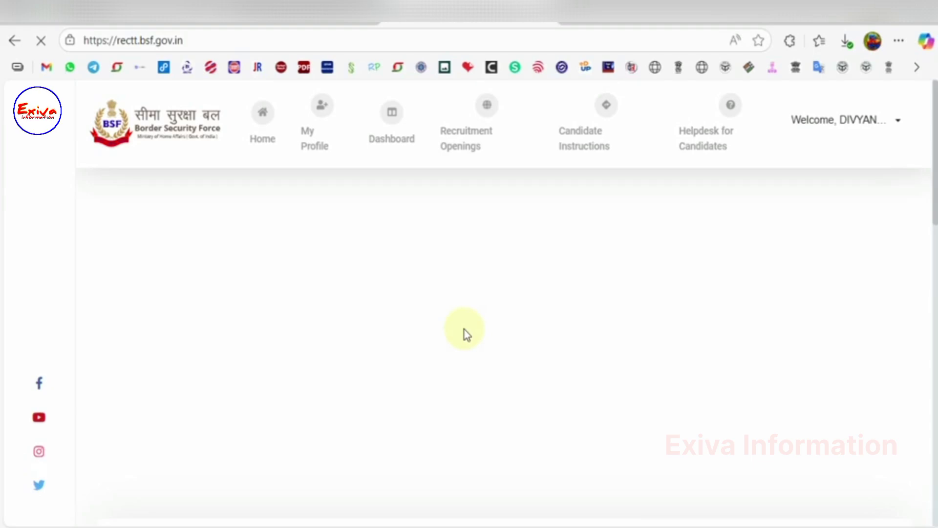
{"action": "scroll", "coordinate": [466, 335], "scroll_direction": "down", "scroll_amount": 10}
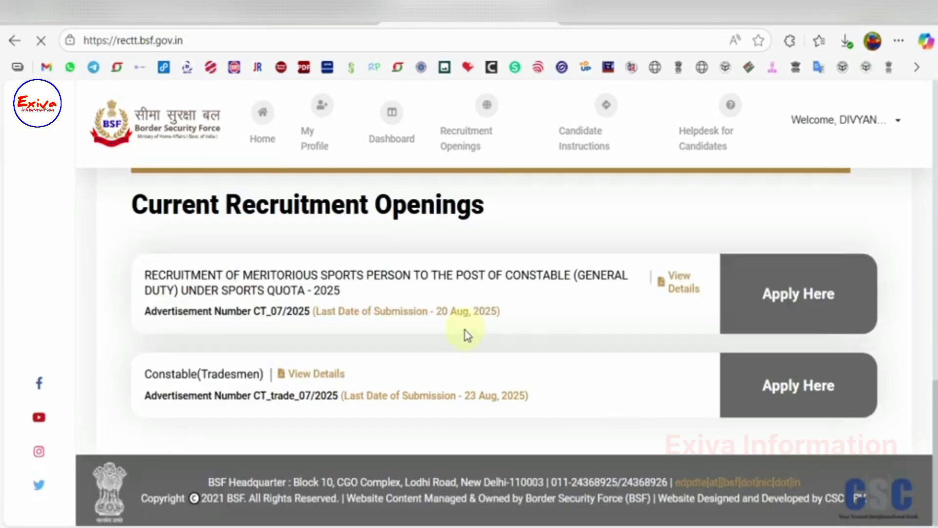
{"action": "left_click", "coordinate": [753, 385]}
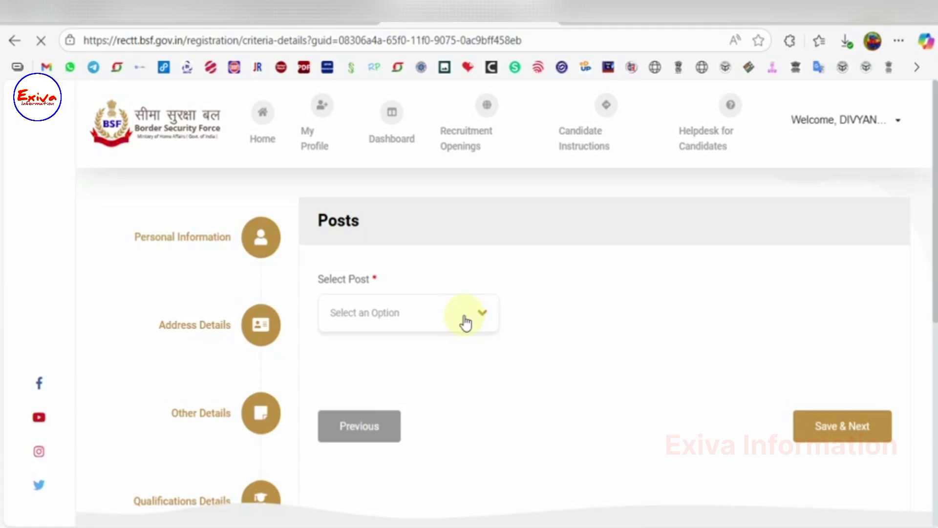
Step: Select the Constable (Sweeper) post and answer Yes to matriculation, trade proficiency and trade test criteria
{"action": "left_click", "coordinate": [463, 318]}
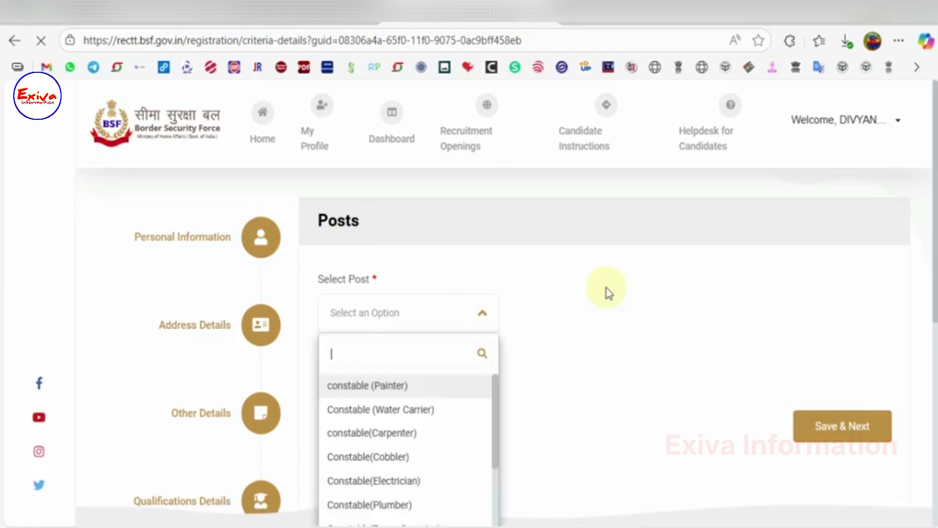
{"action": "scroll", "coordinate": [430, 234], "scroll_direction": "down", "scroll_amount": 5}
{"action": "left_click", "coordinate": [423, 277]}
{"action": "scroll", "coordinate": [623, 325], "scroll_direction": "down", "scroll_amount": 5}
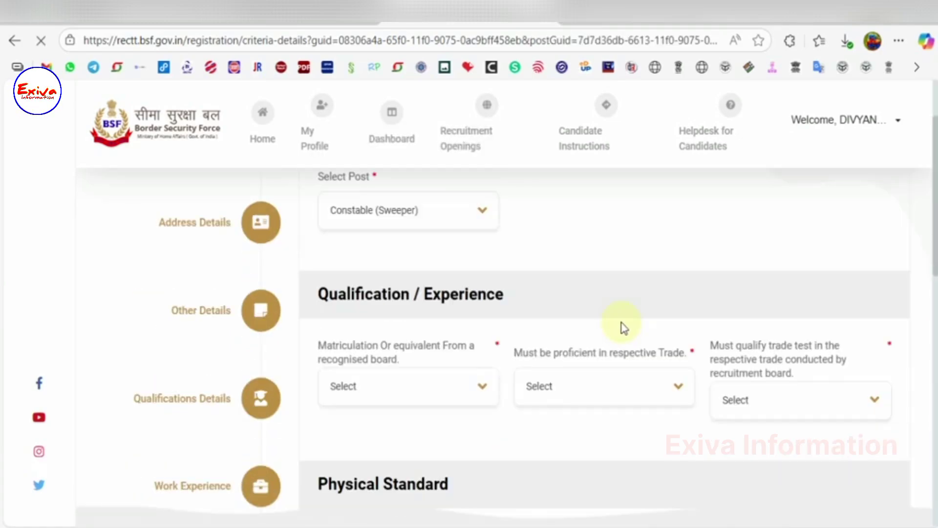
{"action": "left_click", "coordinate": [410, 293]}
{"action": "left_click", "coordinate": [361, 379]}
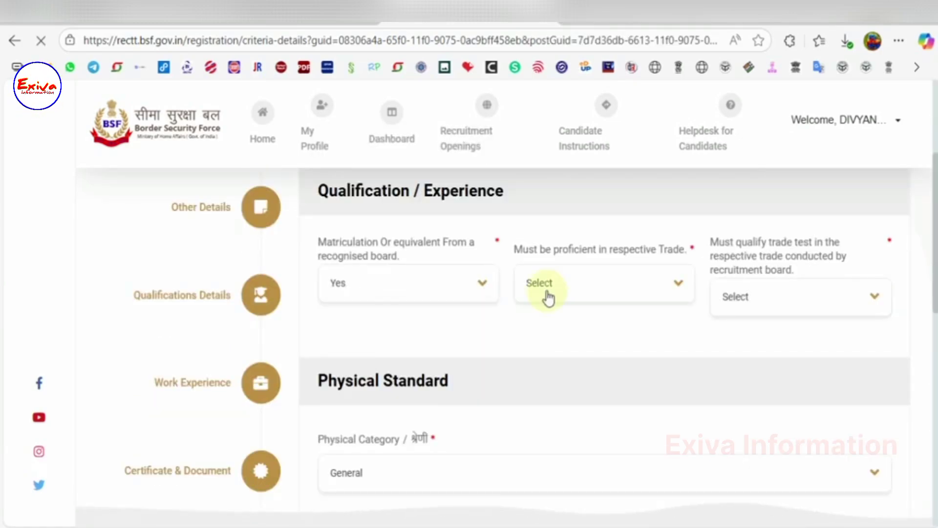
{"action": "left_click", "coordinate": [549, 288]}
{"action": "left_click", "coordinate": [549, 379]}
{"action": "left_click", "coordinate": [749, 298]}
{"action": "left_click", "coordinate": [737, 393]}
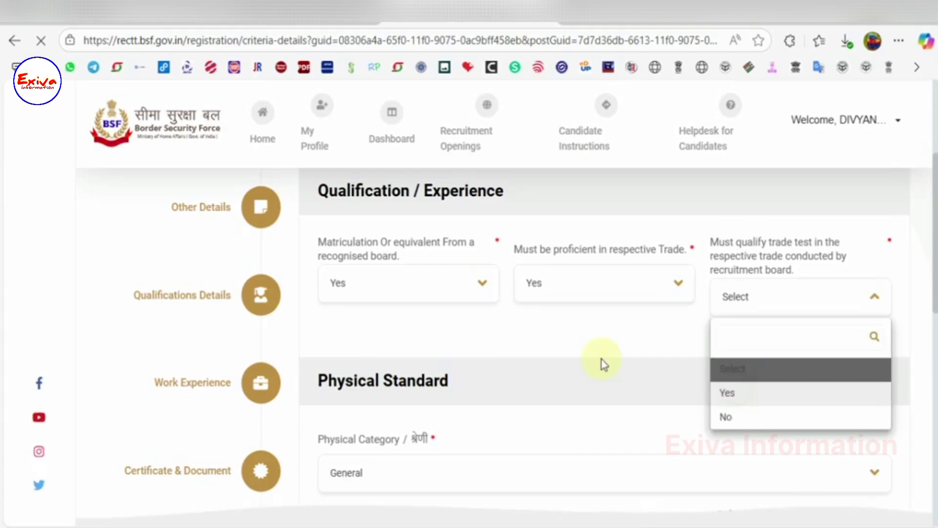
Step: Upload the domicile certificate and save the application to reach the review page
{"action": "scroll", "coordinate": [602, 359], "scroll_direction": "down", "scroll_amount": 3}
{"action": "scroll", "coordinate": [602, 359], "scroll_direction": "down", "scroll_amount": 5}
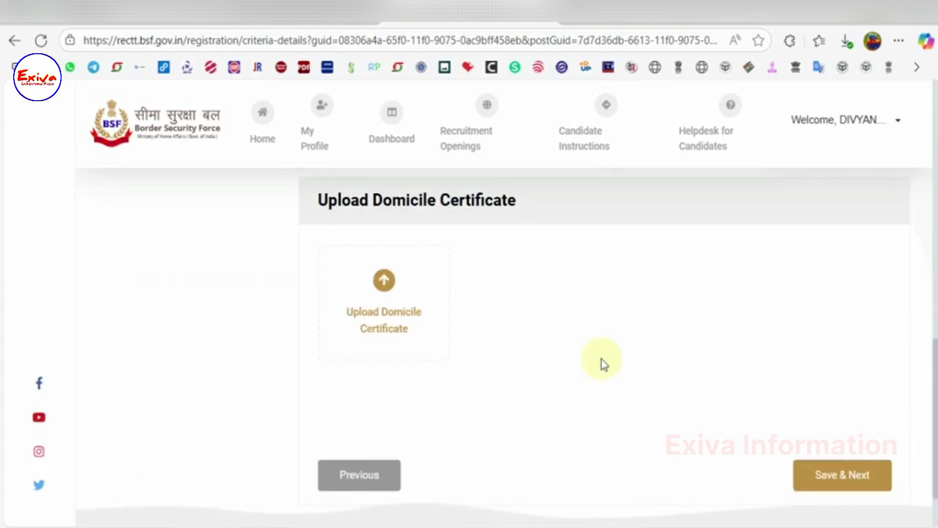
{"action": "left_click", "coordinate": [419, 300]}
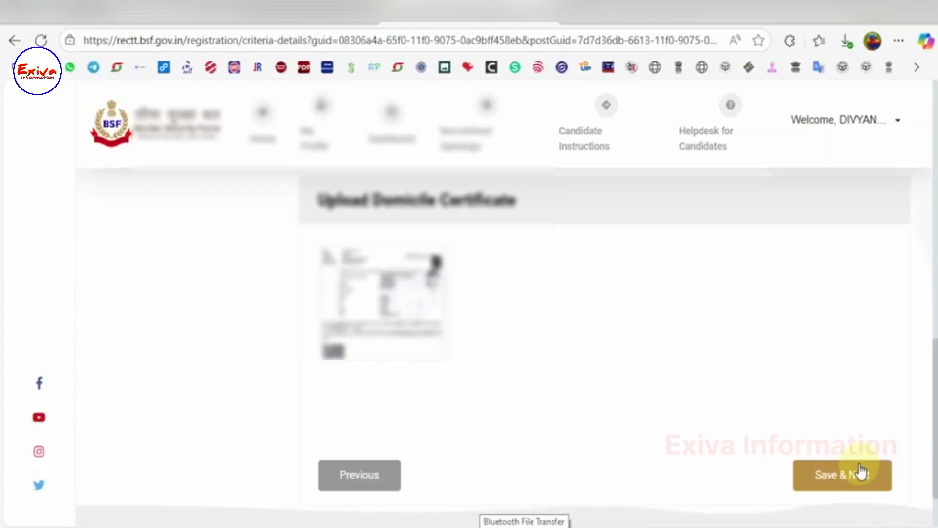
{"action": "left_click", "coordinate": [859, 476]}
{"action": "scroll", "coordinate": [448, 369], "scroll_direction": "up", "scroll_amount": 5}
Step: Fill in the place and choose Delhi as the preferred centre
{"action": "scroll", "coordinate": [449, 366], "scroll_direction": "down", "scroll_amount": 10}
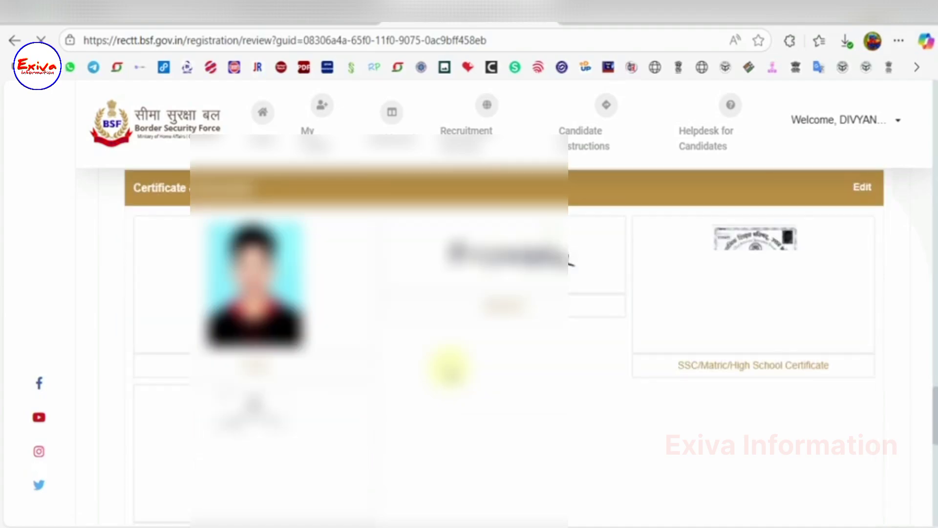
{"action": "scroll", "coordinate": [447, 367], "scroll_direction": "up", "scroll_amount": 5}
{"action": "left_click", "coordinate": [447, 334]}
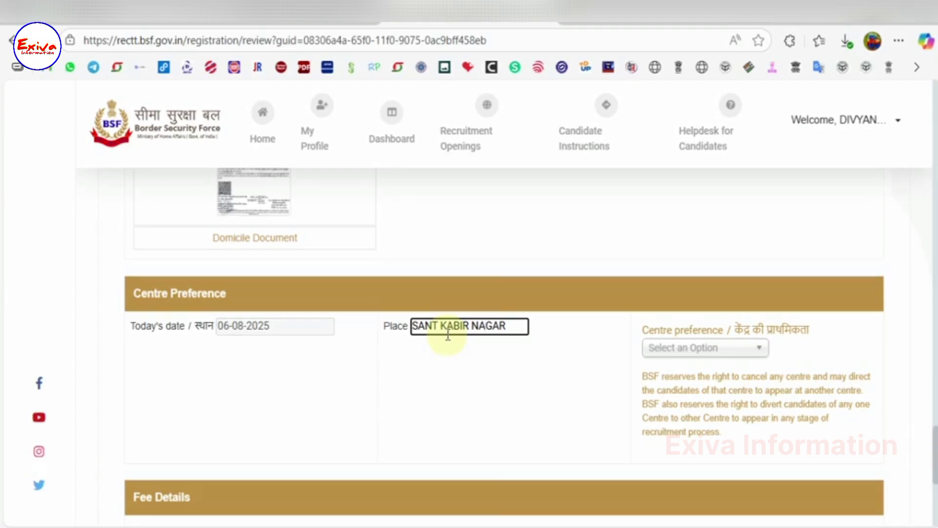
{"action": "left_click", "coordinate": [662, 353]}
Step: Accept the declaration and proceed to pay the Rs.159.00 application fee
{"action": "scroll", "coordinate": [547, 364], "scroll_direction": "down", "scroll_amount": 5}
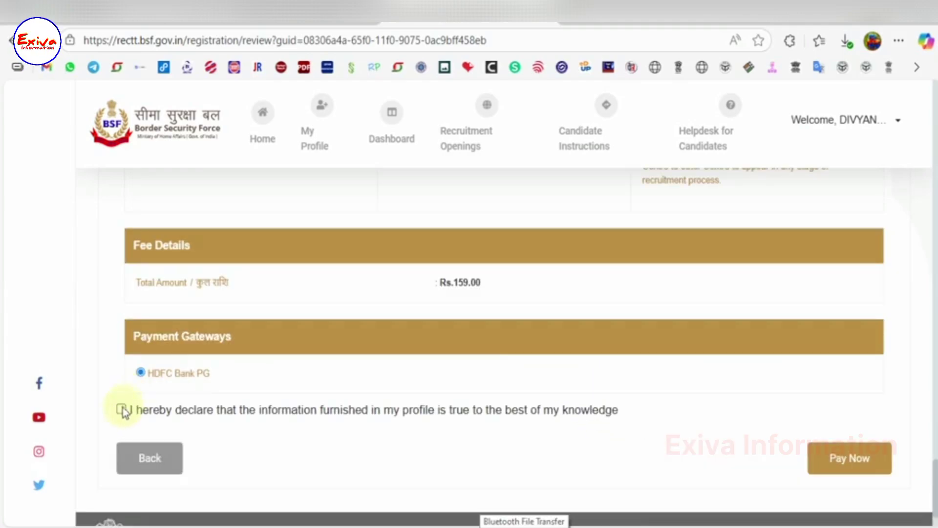
{"action": "left_click", "coordinate": [120, 409]}
{"action": "left_click", "coordinate": [814, 462]}
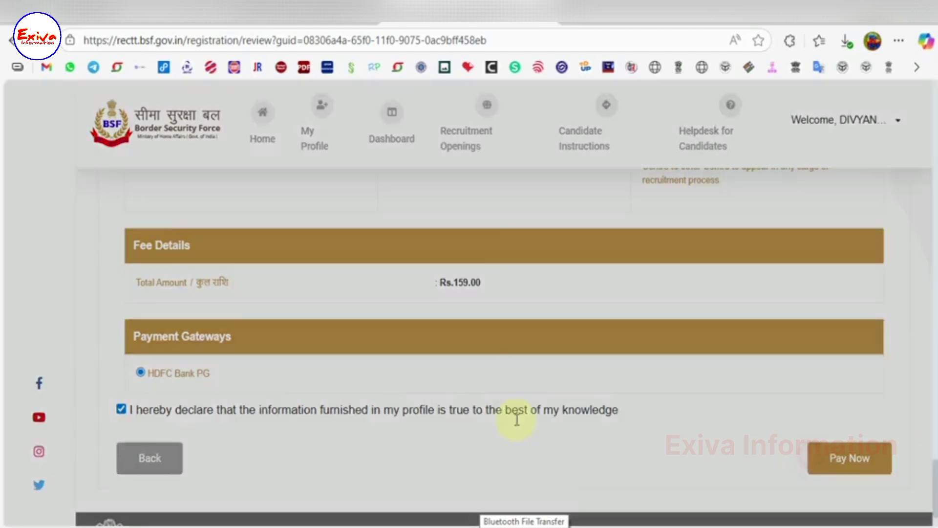
{"action": "left_click", "coordinate": [590, 480]}
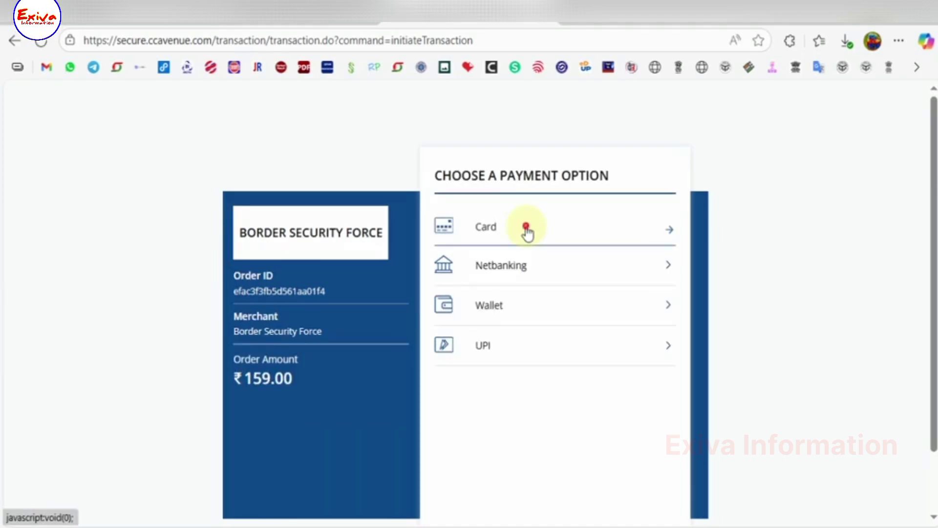
Step: Pay the ₹159.00 fee by card, then open the application preview from the Thank You page
{"action": "left_click", "coordinate": [526, 227]}
{"action": "left_click", "coordinate": [498, 248]}
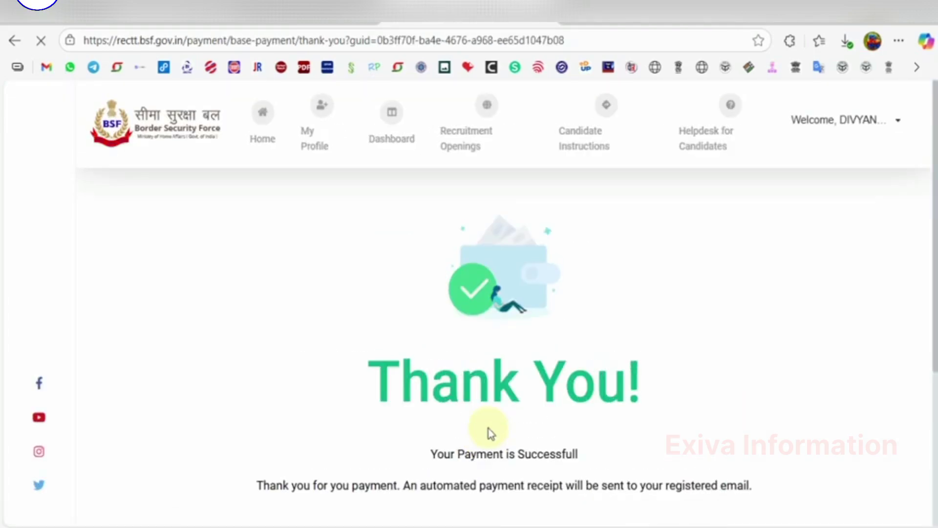
{"action": "scroll", "coordinate": [513, 430], "scroll_direction": "down", "scroll_amount": 5}
{"action": "left_click", "coordinate": [561, 400]}
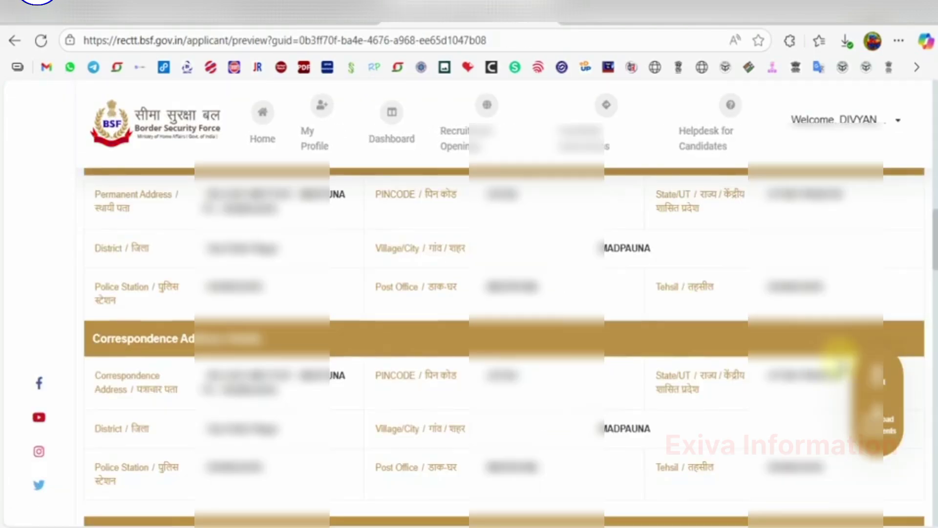